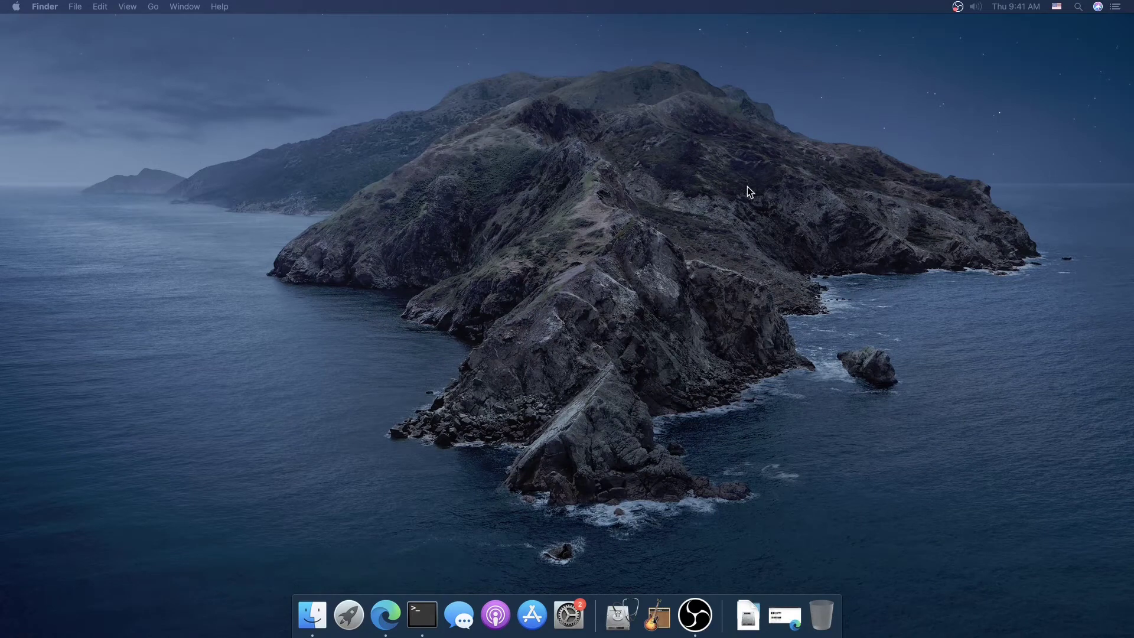
# - Open About This Mac from the Apple menu and move its window lower
pyautogui.moveTo(33, 178); pyautogui.dragTo(838, 405)
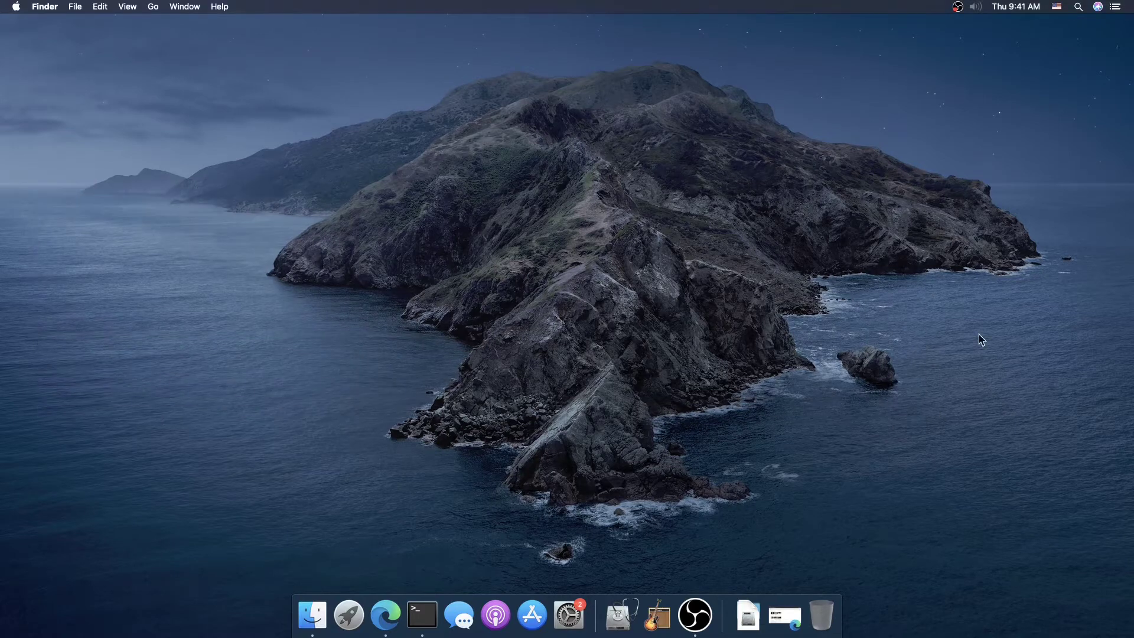
pyautogui.moveTo(1060, 186); pyautogui.dragTo(553, 460)
pyautogui.click(17, 6)
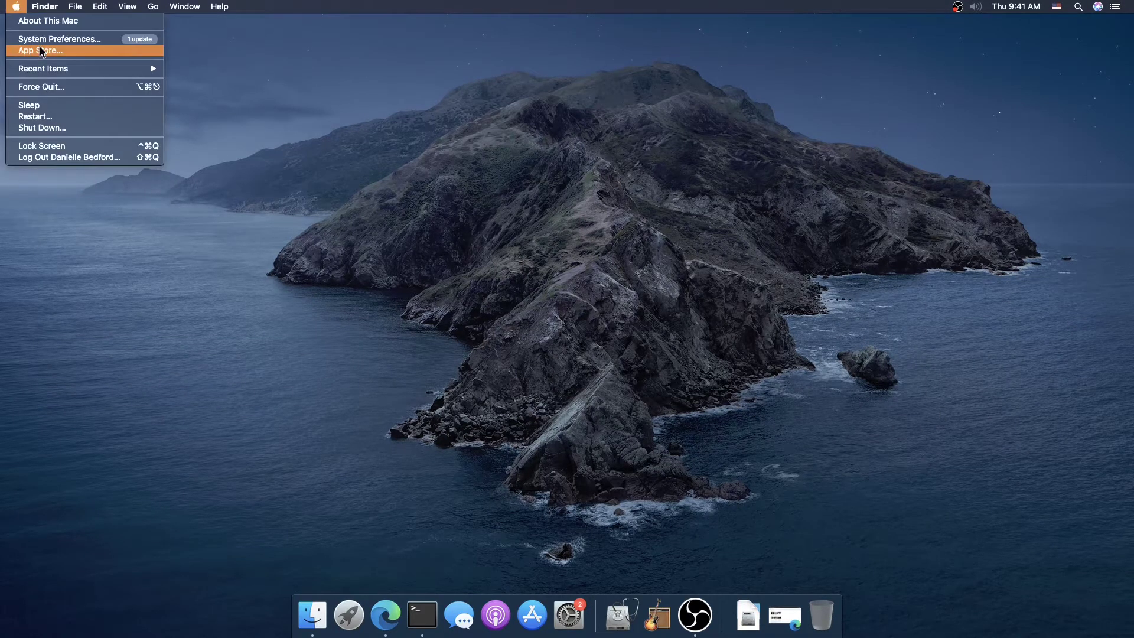
pyautogui.click(651, 250)
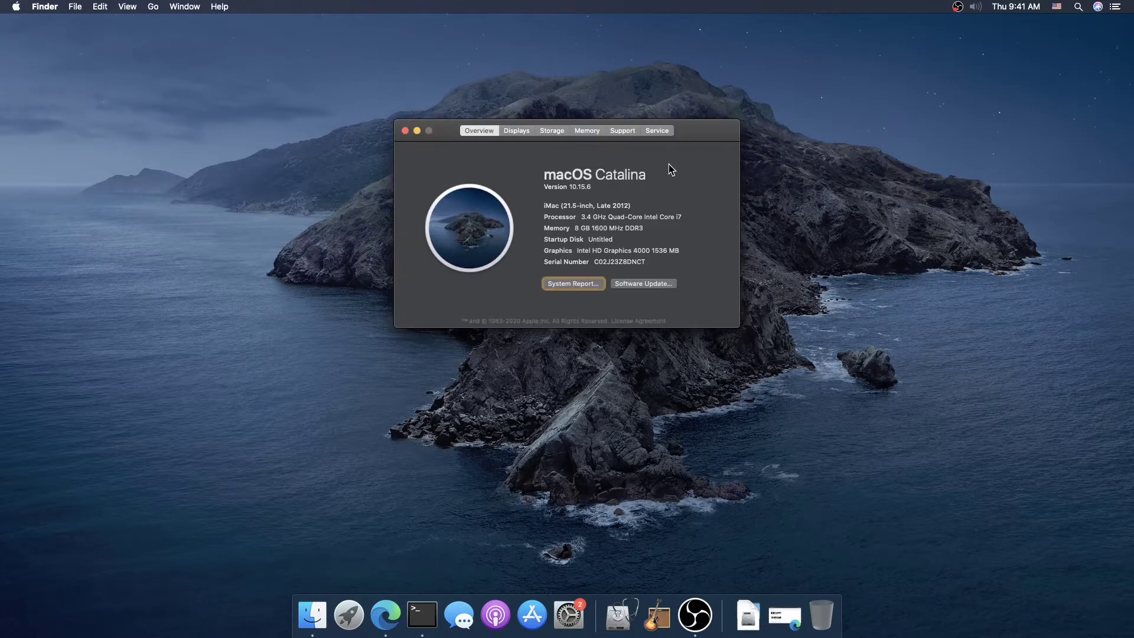
pyautogui.moveTo(701, 126); pyautogui.dragTo(709, 235)
# - Highlight the Quad-Core Intel Core i7 processor and graphics card lines in the Overview
pyautogui.moveTo(611, 317); pyautogui.dragTo(690, 319)
pyautogui.click(689, 317)
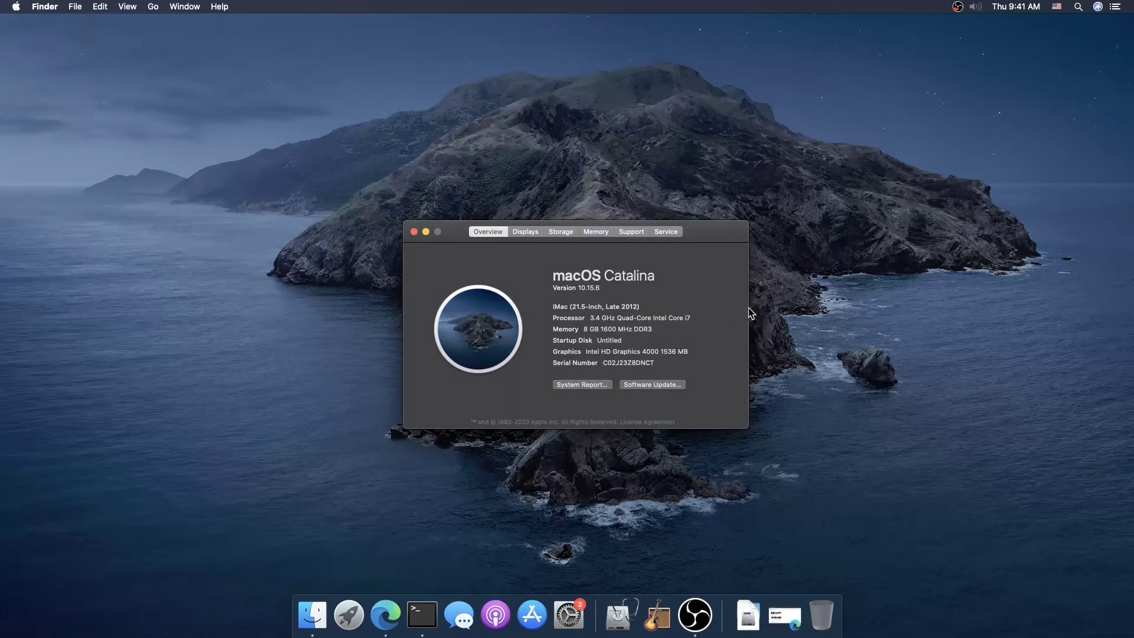
pyautogui.moveTo(619, 319); pyautogui.dragTo(702, 314)
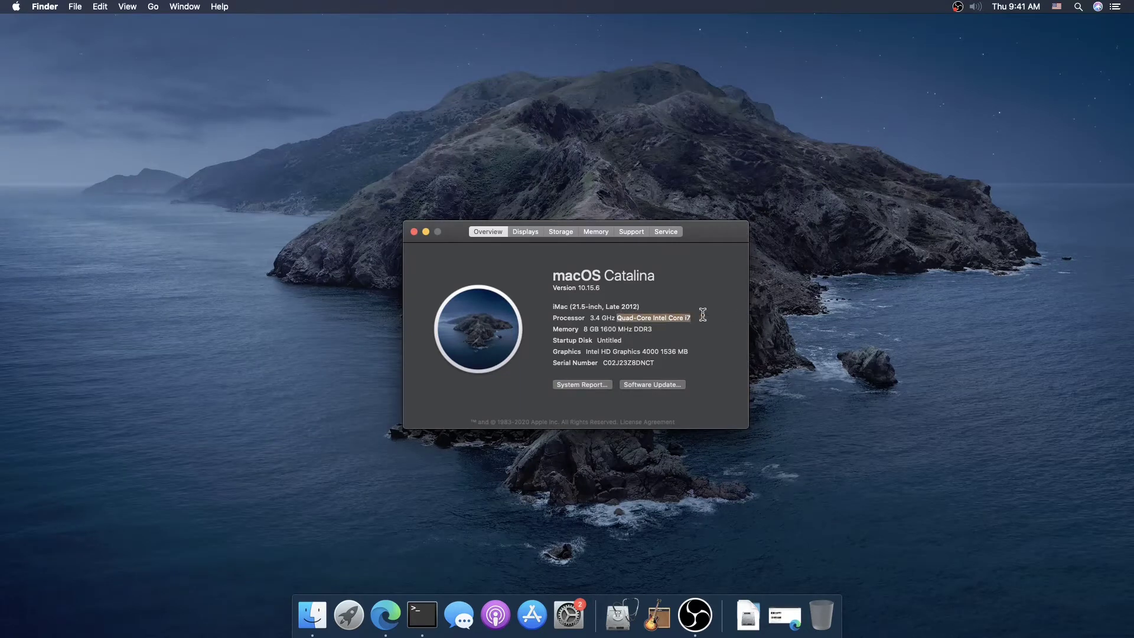
pyautogui.click(683, 315)
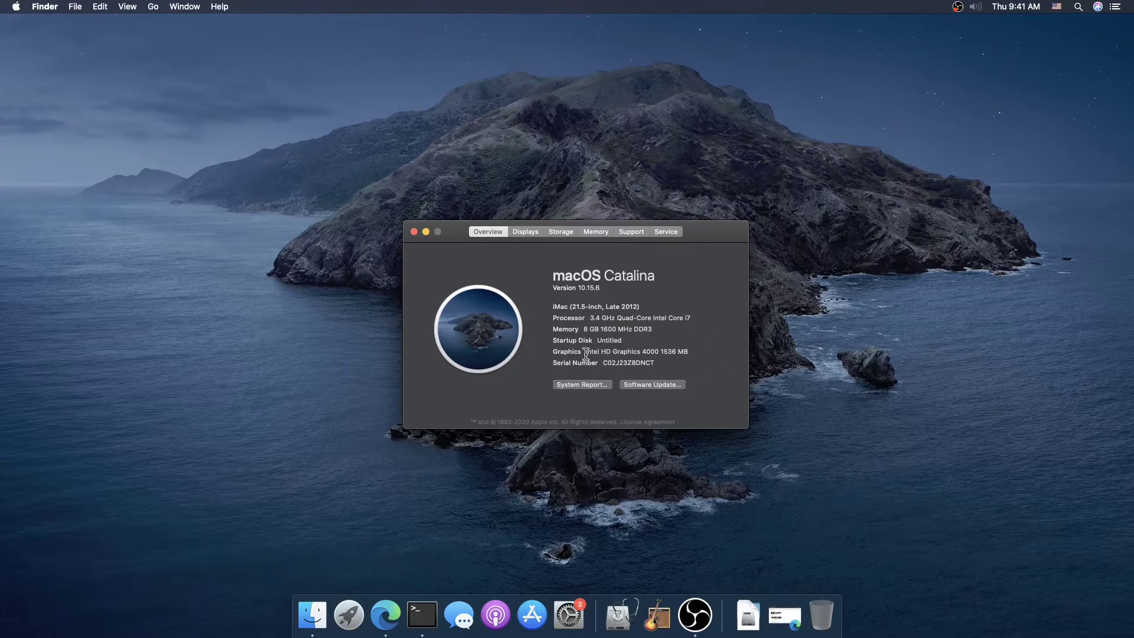
pyautogui.moveTo(585, 353); pyautogui.dragTo(690, 348)
pyautogui.click(667, 359)
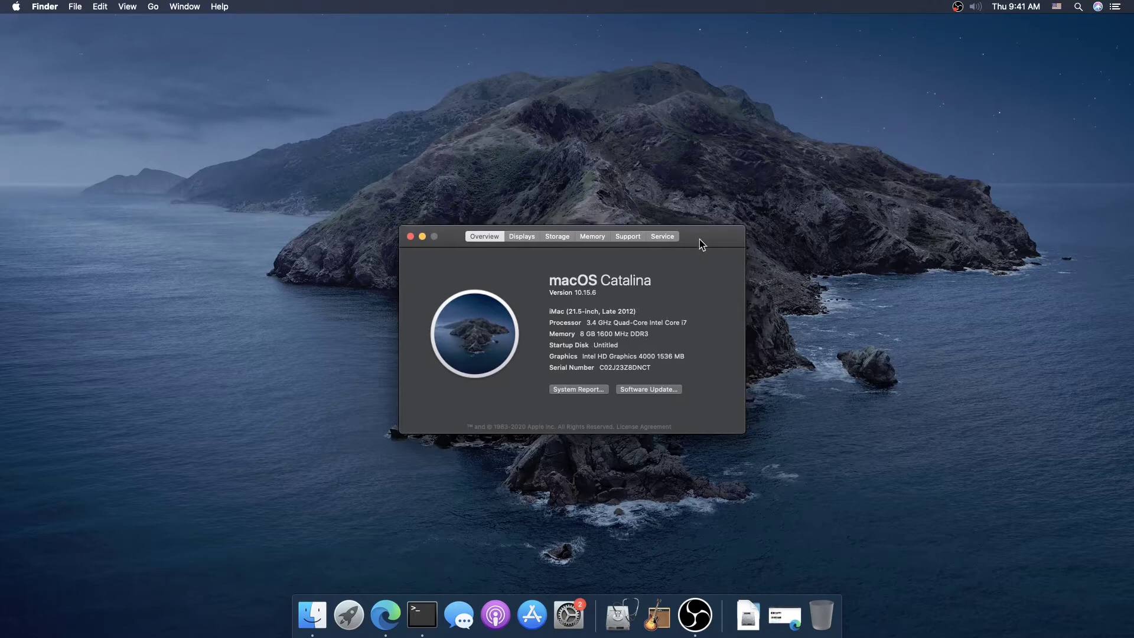
# - Move the window toward the upper left and show the Displays page with two 1920 x 1080 monitors
pyautogui.moveTo(699, 239); pyautogui.dragTo(763, 320)
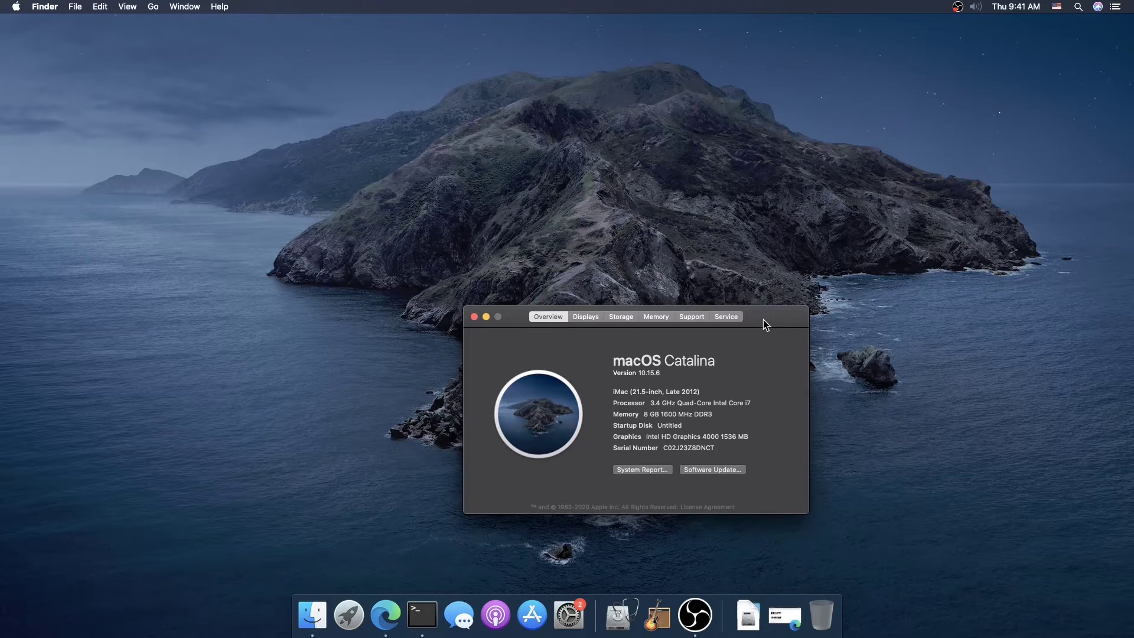
pyautogui.moveTo(763, 320)
pyautogui.mouseDown()
pyautogui.moveTo(906, 282)
pyautogui.moveTo(757, 302)
pyautogui.mouseUp()
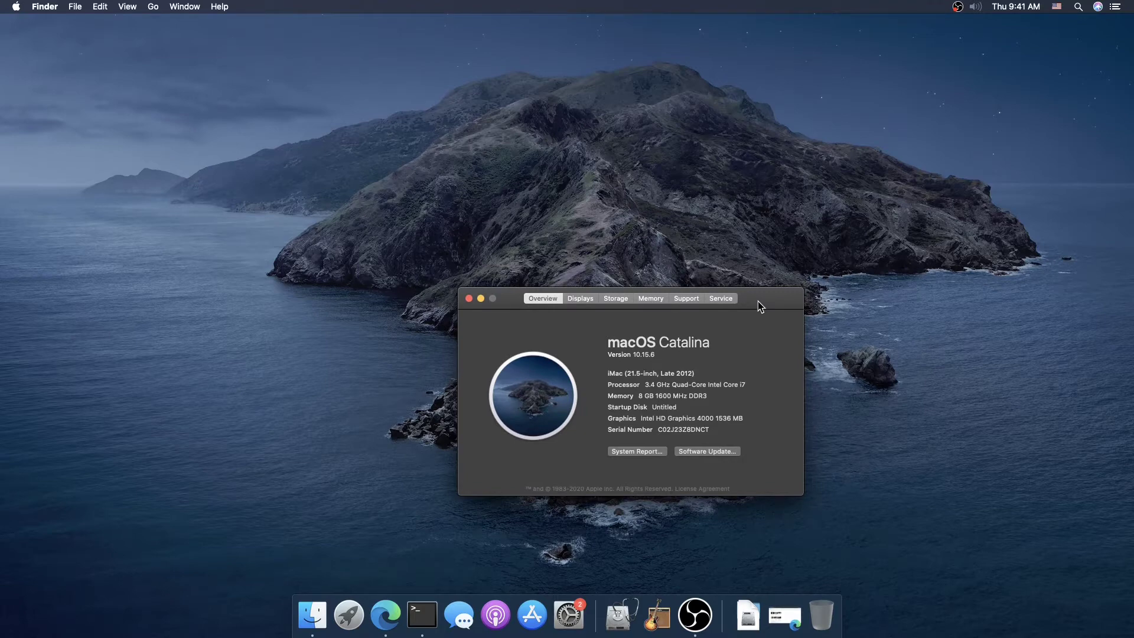
pyautogui.moveTo(757, 301); pyautogui.dragTo(543, 168)
pyautogui.click(366, 167)
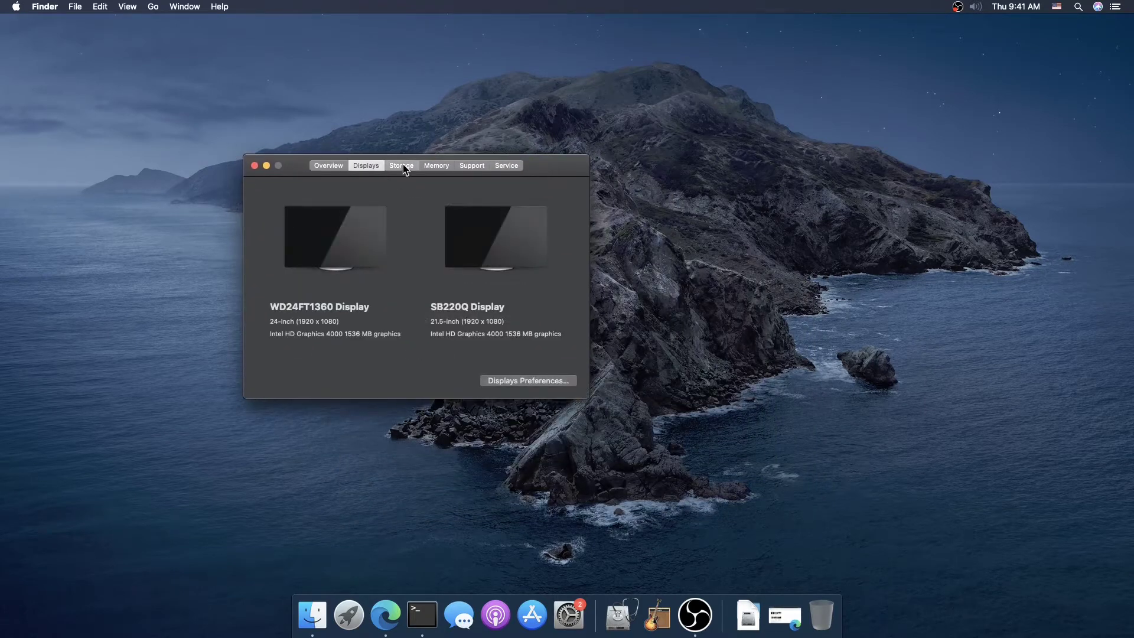
# - View the Storage and Memory pages, return to Overview, and move the window left
pyautogui.click(403, 165)
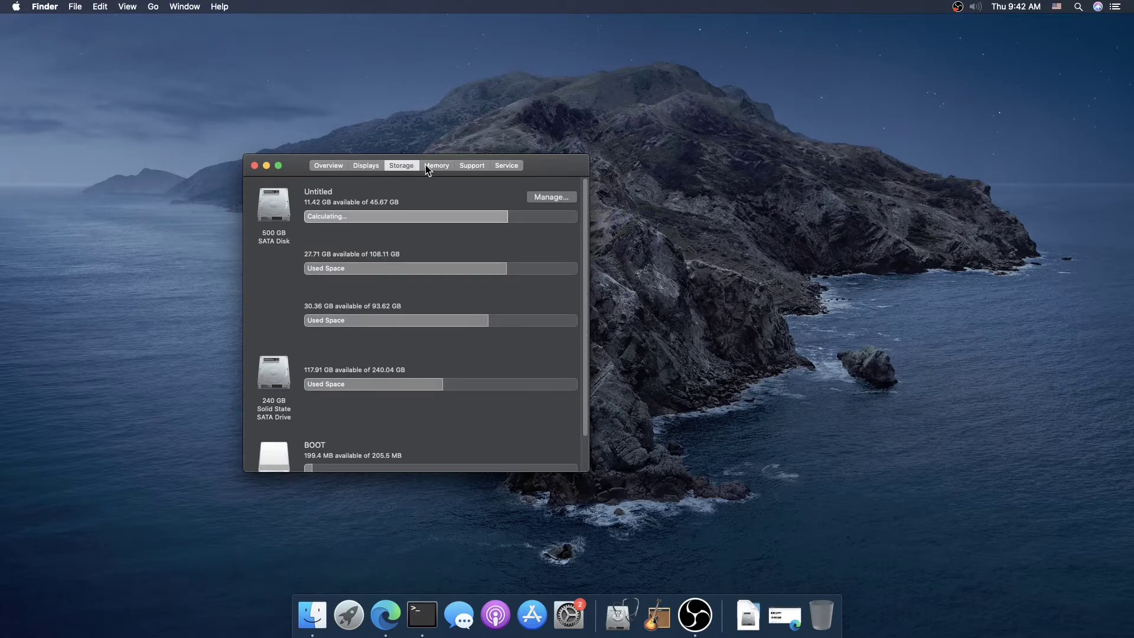
pyautogui.click(430, 166)
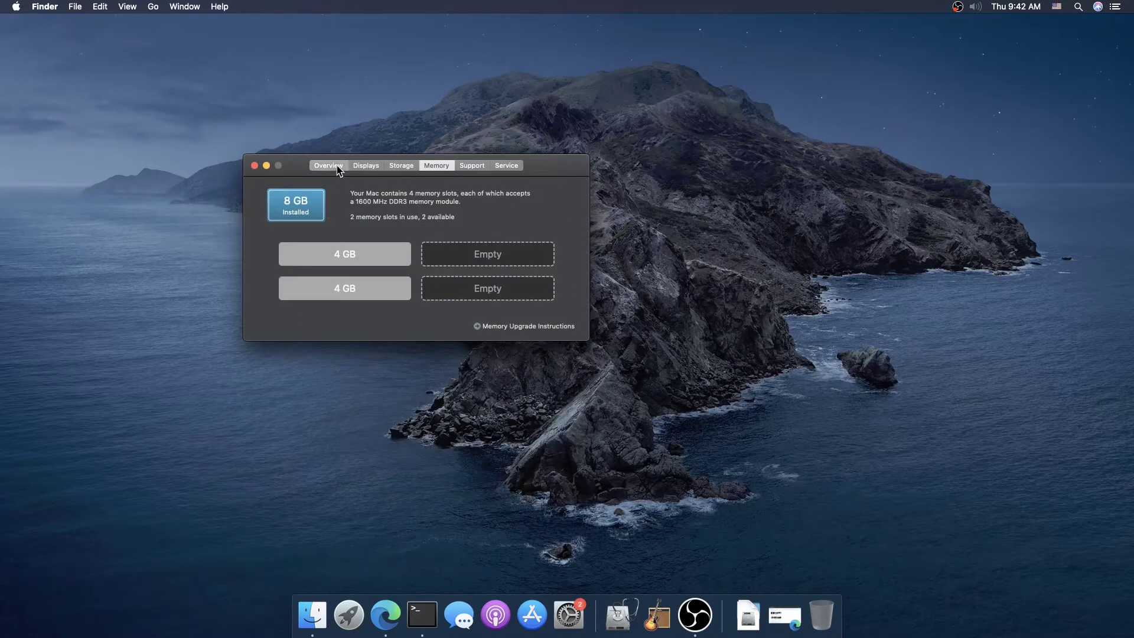
pyautogui.click(337, 165)
pyautogui.moveTo(518, 172); pyautogui.dragTo(417, 168)
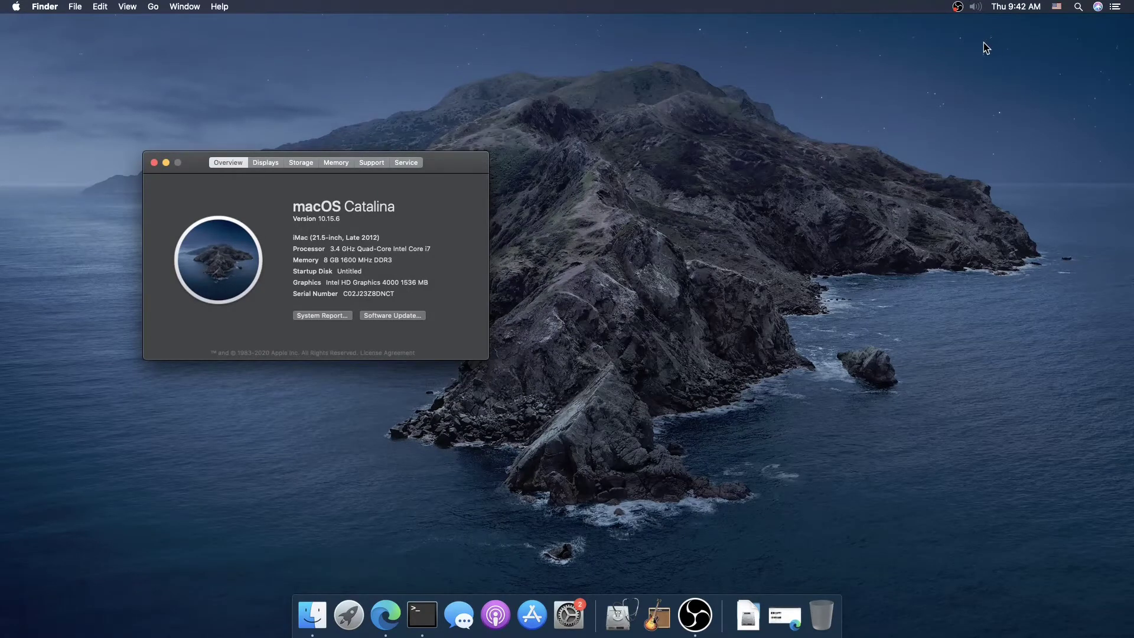
# - Check the audio output devices in the menu-bar volume list, then close it
pyautogui.click(954, 75)
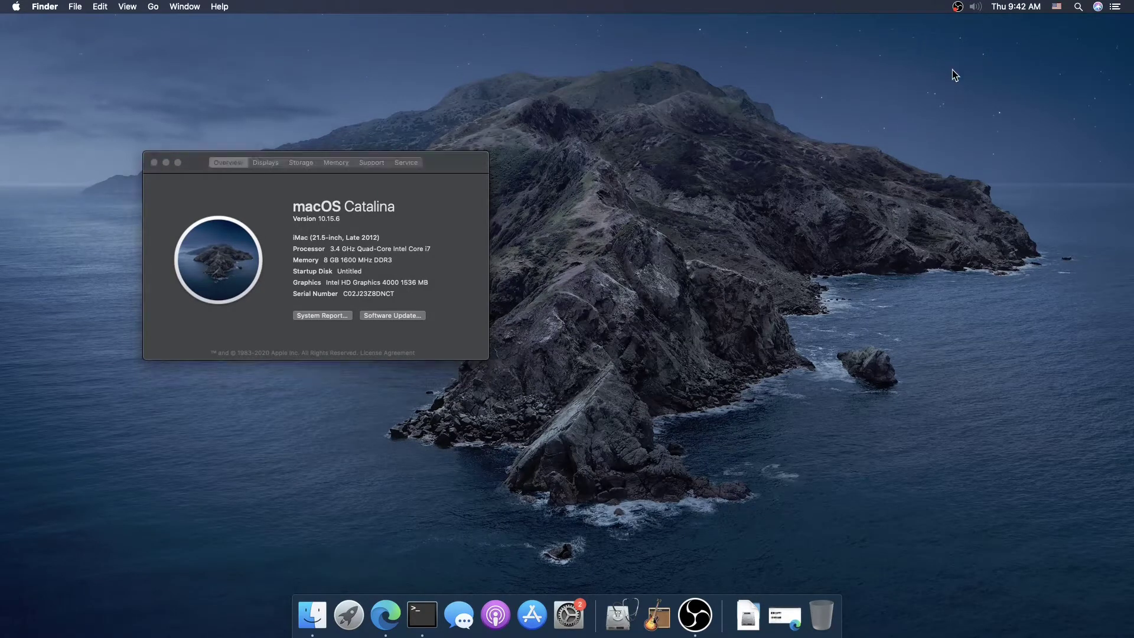
pyautogui.click(978, 11)
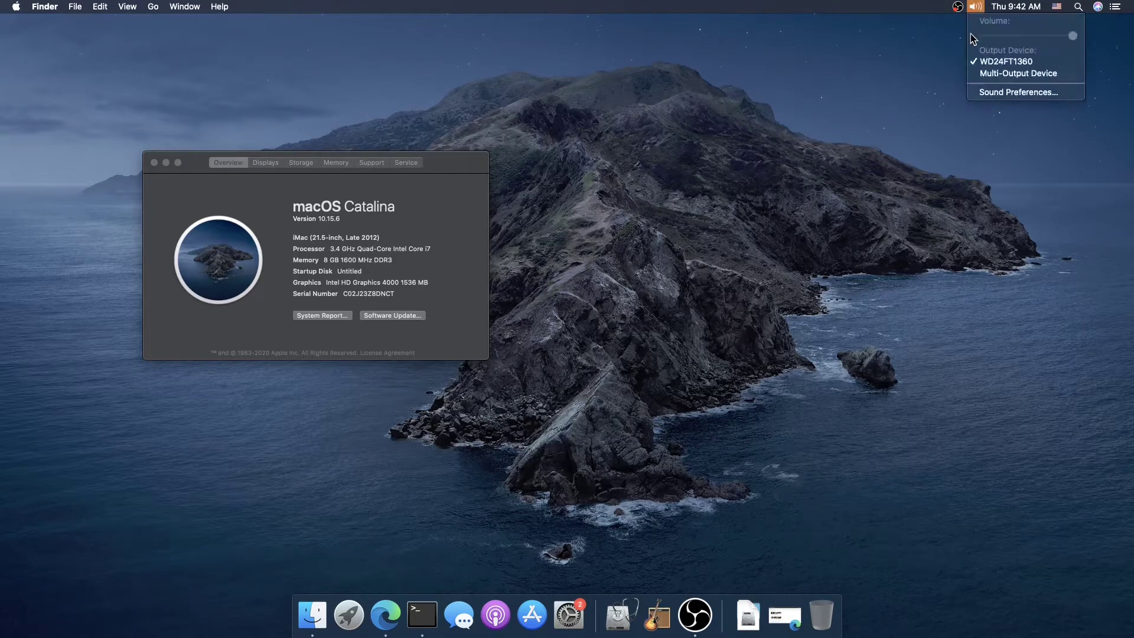
pyautogui.click(916, 84)
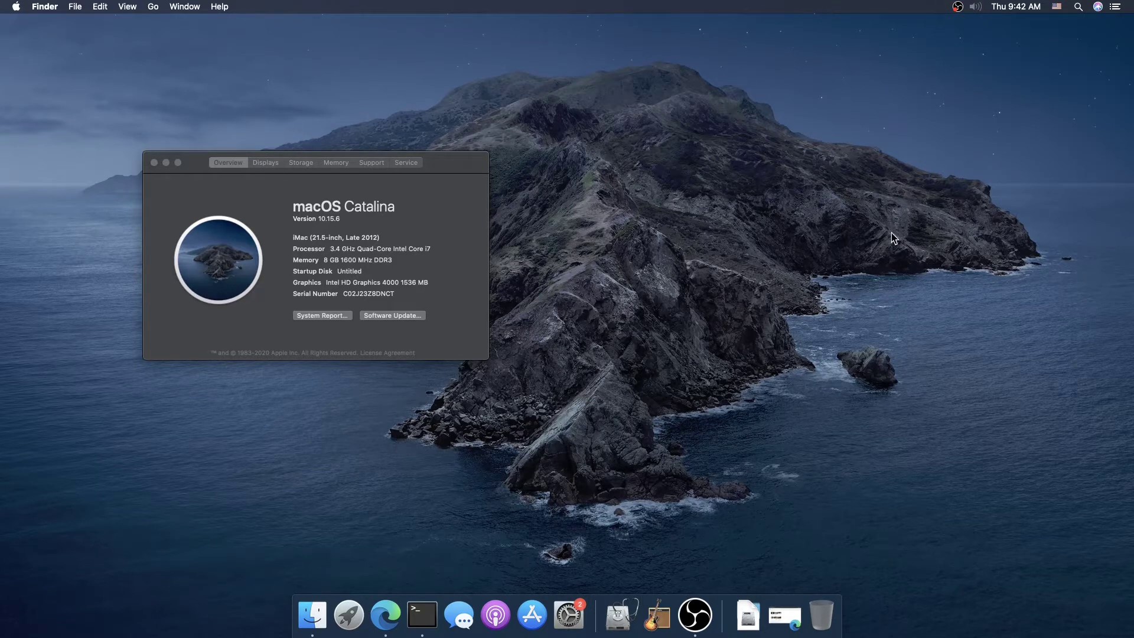
pyautogui.moveTo(891, 233); pyautogui.dragTo(666, 419)
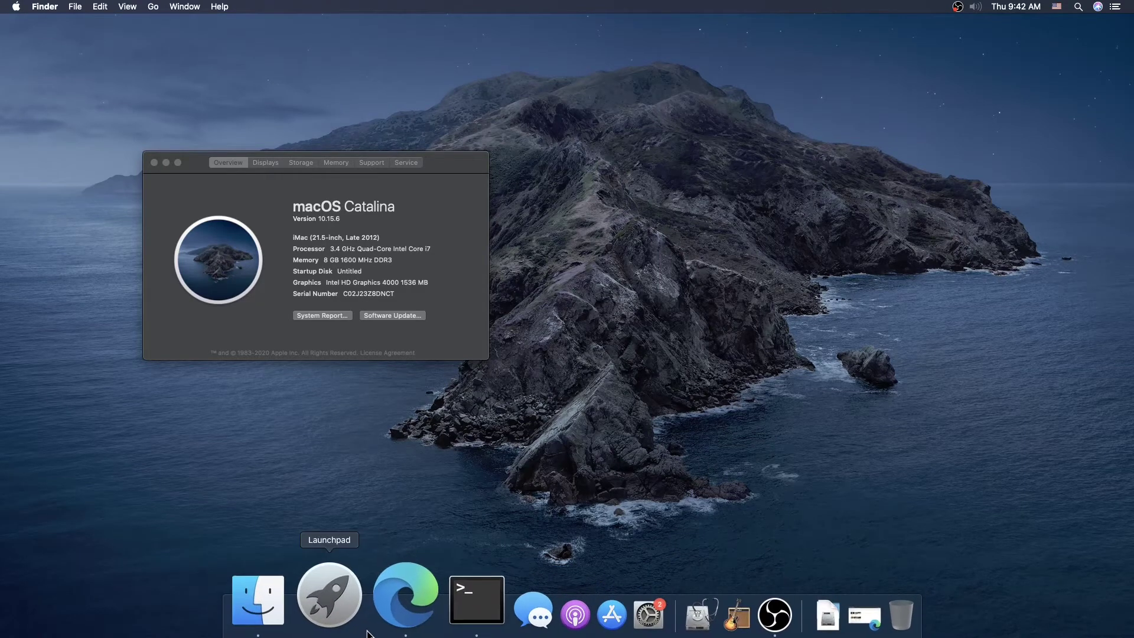
# - Page through Launchpad's app grid, close it, and drag About This Mac to the screen centre
pyautogui.click(349, 628)
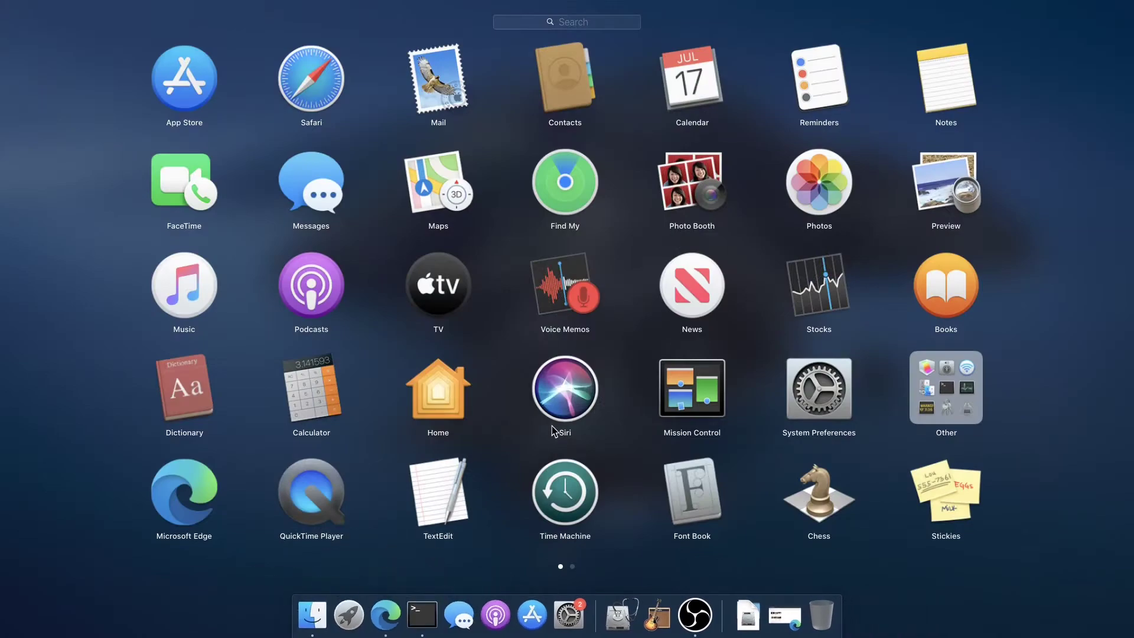
pyautogui.hscroll(3, 734, 383)
pyautogui.hscroll(-2, 734, 383)
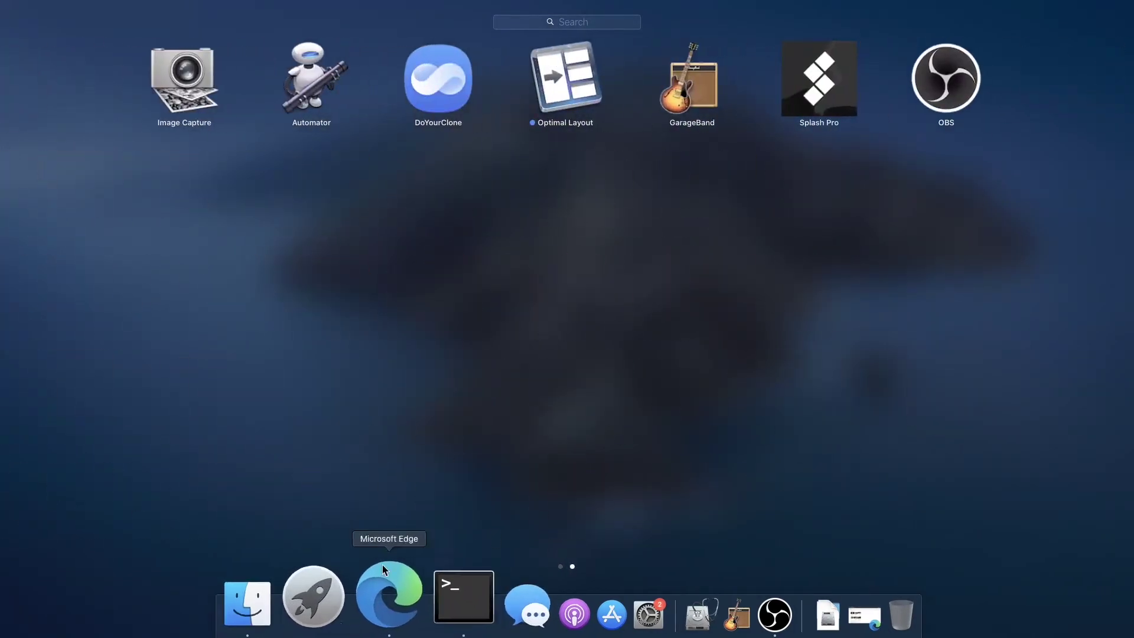
pyautogui.hscroll(-3, 576, 449)
pyautogui.click(349, 614)
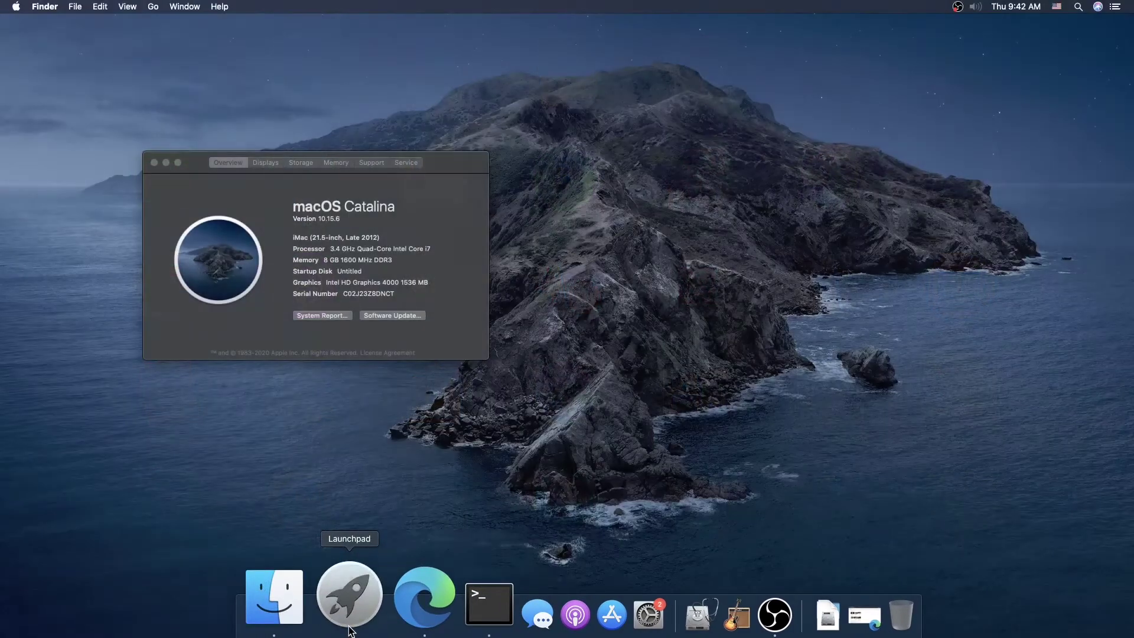
pyautogui.moveTo(889, 244); pyautogui.dragTo(564, 537)
pyautogui.moveTo(429, 170); pyautogui.dragTo(510, 156)
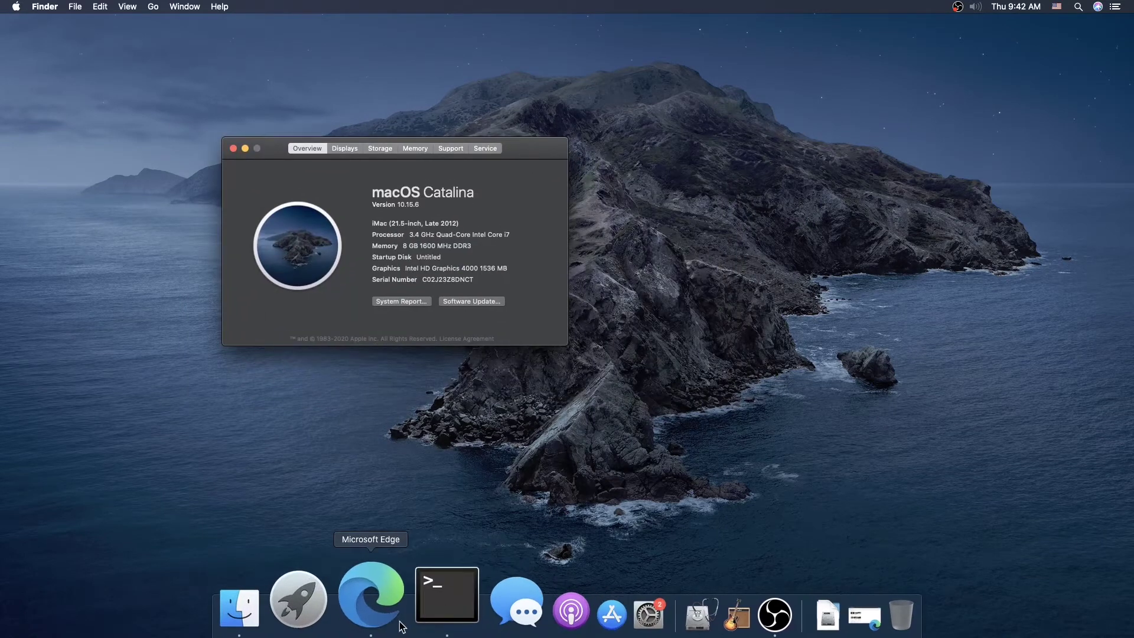
# - Open a Terminal window from the Dock, move it right, and type sudo at the prompt
pyautogui.click(422, 618)
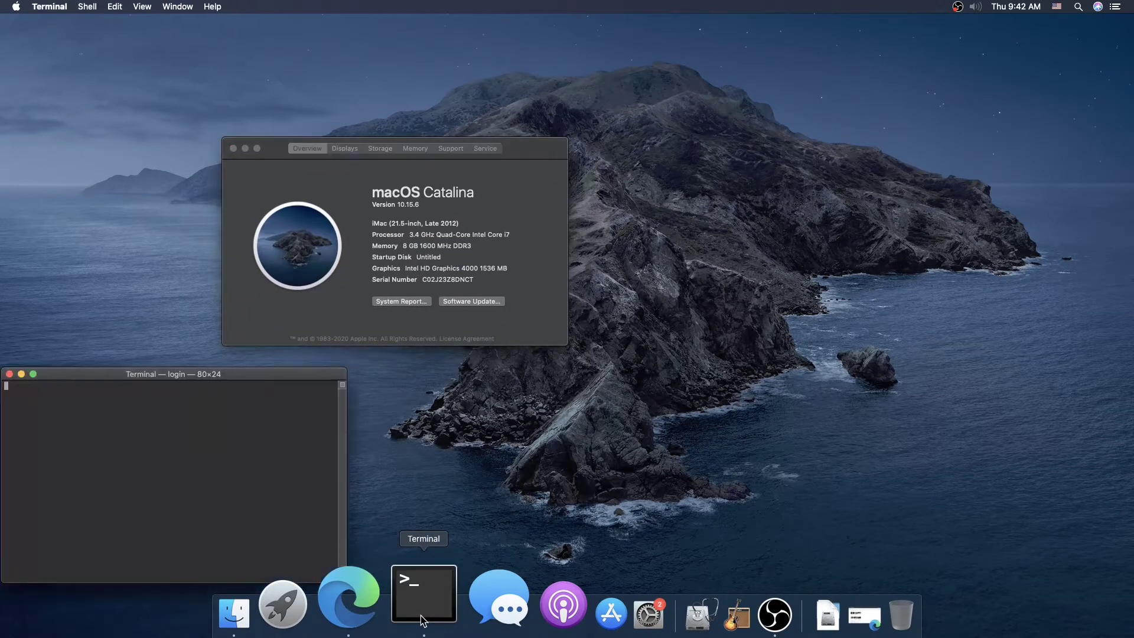
pyautogui.moveTo(244, 373); pyautogui.dragTo(842, 281)
pyautogui.tripleClick(833, 337)
pyautogui.write('sudo')
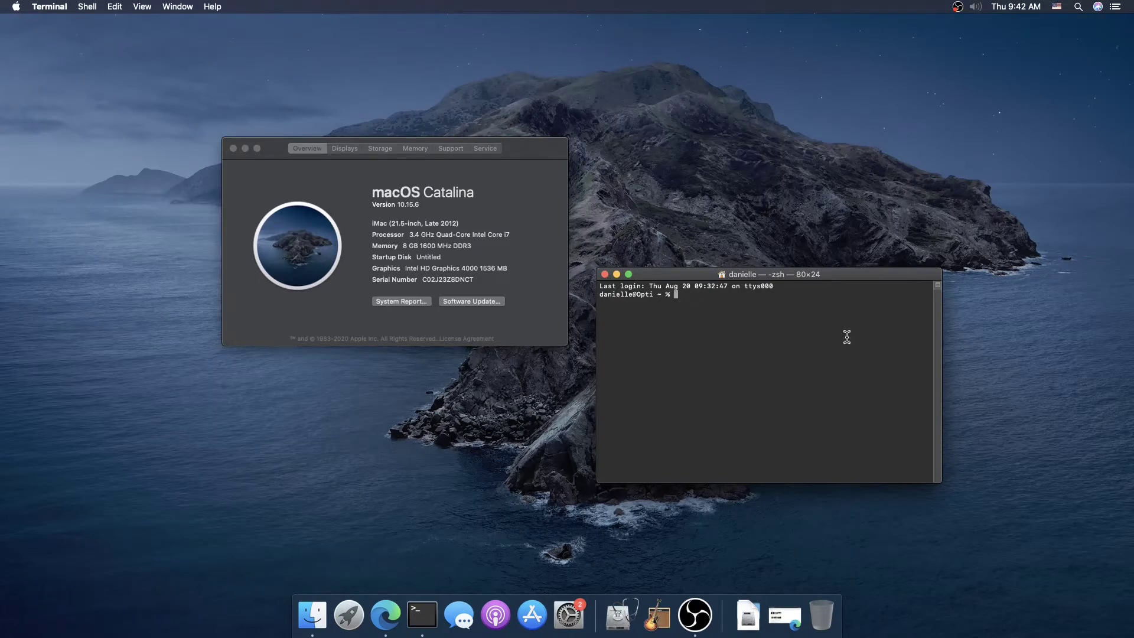
# - Move About This Mac to the top left and place Terminal below it
pyautogui.moveTo(897, 128); pyautogui.dragTo(690, 174)
pyautogui.moveTo(526, 152); pyautogui.dragTo(314, 41)
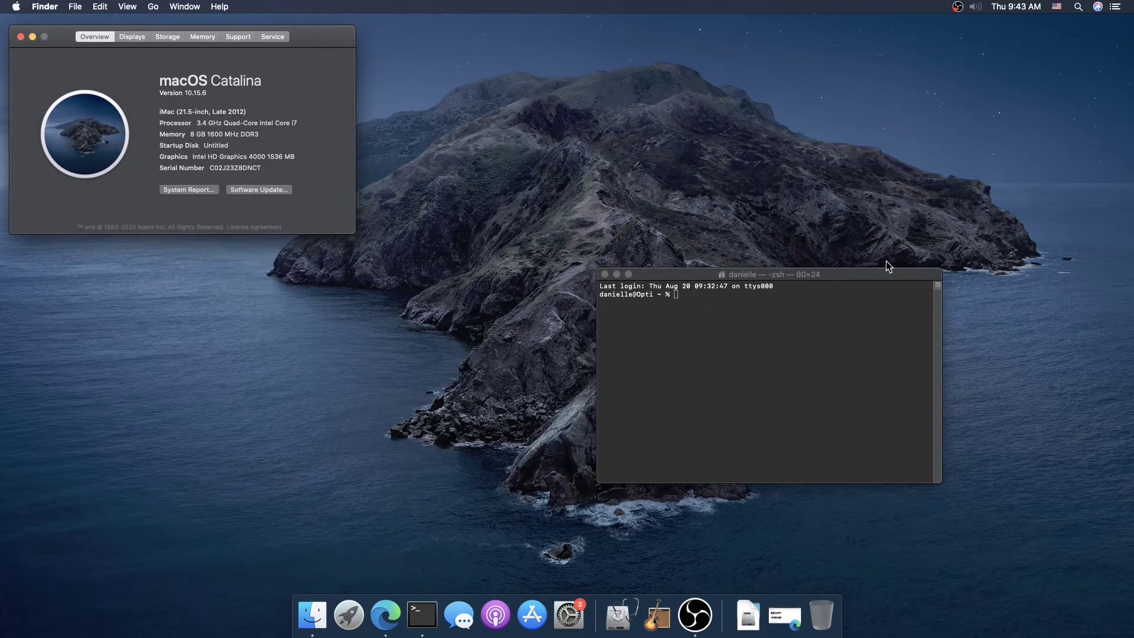
pyautogui.moveTo(877, 274); pyautogui.dragTo(472, 257)
pyautogui.click(750, 283)
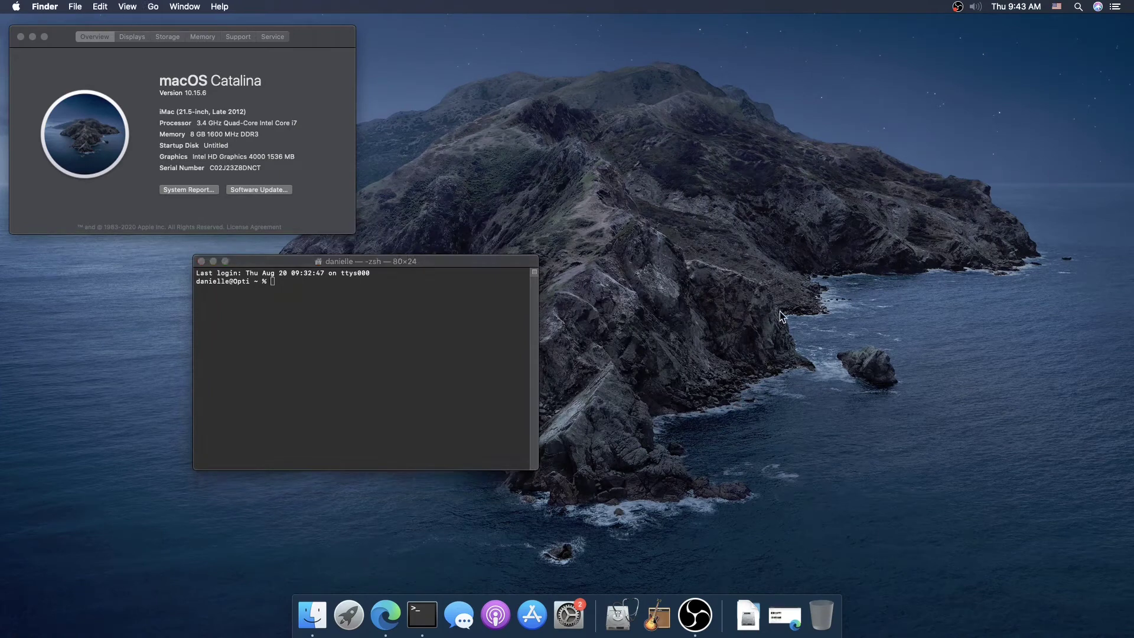
# - Switch to Edge and show the Bing Shopping listings for optiplex 7010 i7 3770
pyautogui.click(382, 614)
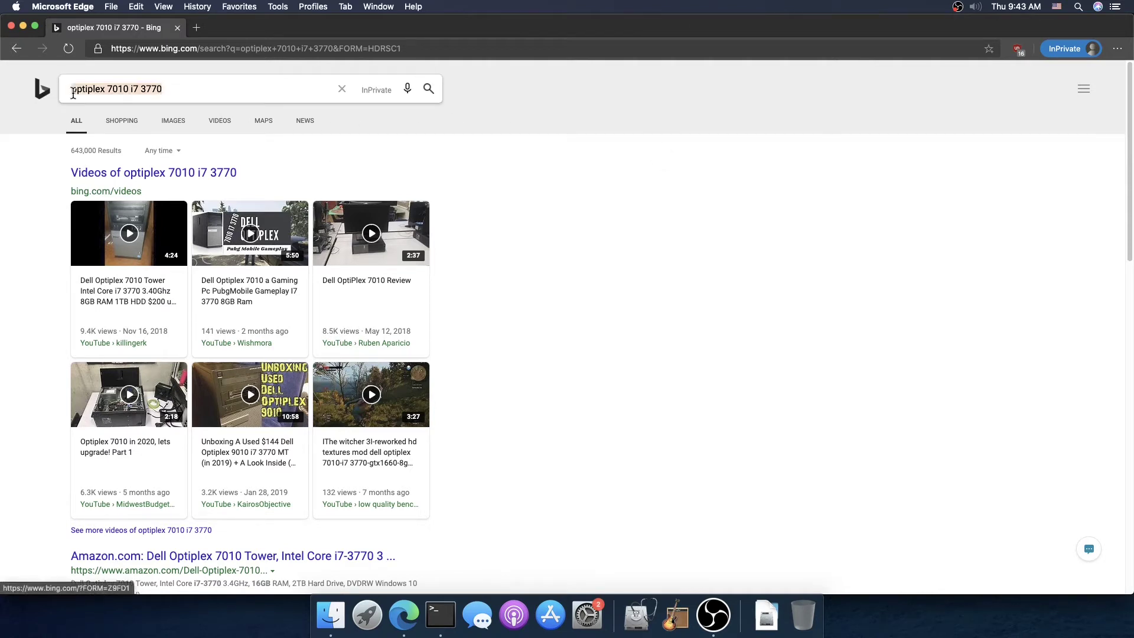
pyautogui.click(227, 85)
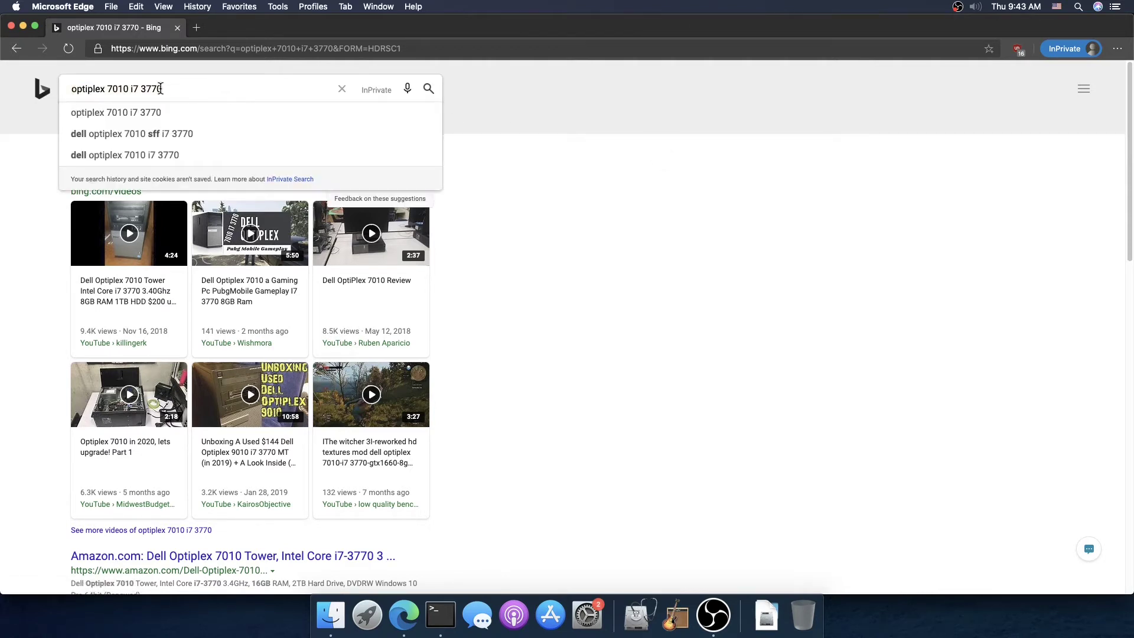
pyautogui.click(661, 236)
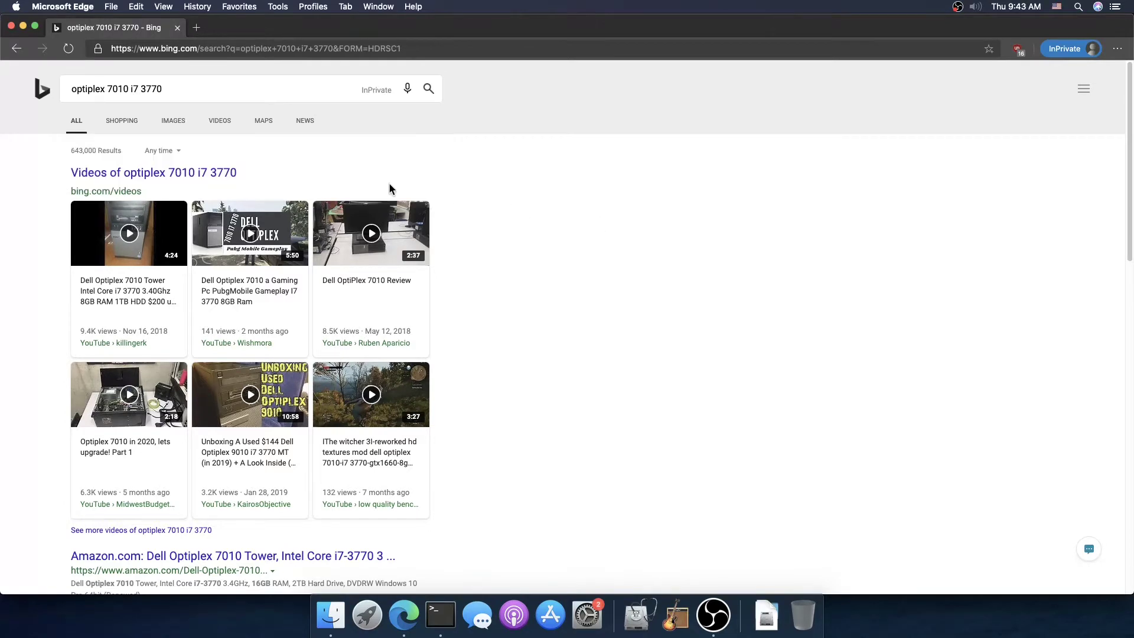
pyautogui.click(121, 121)
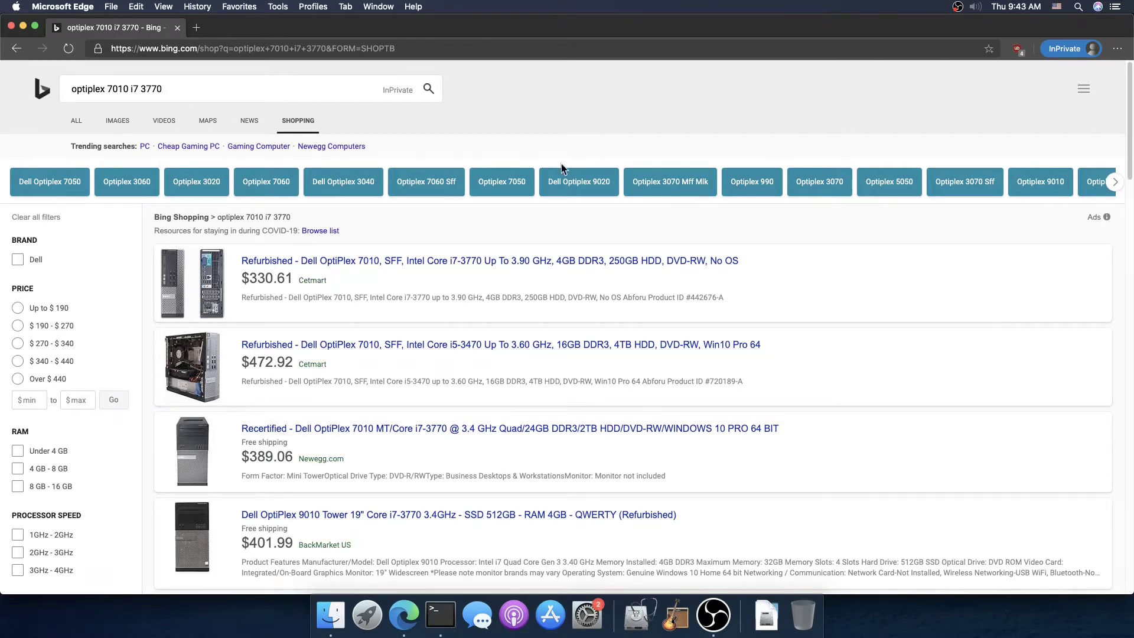
pyautogui.moveTo(278, 30)
pyautogui.mouseDown()
pyautogui.moveTo(616, 184)
pyautogui.moveTo(258, 154)
pyautogui.moveTo(455, 144)
pyautogui.moveTo(408, 111)
pyautogui.moveTo(291, 78)
pyautogui.moveTo(281, 51)
pyautogui.mouseUp()
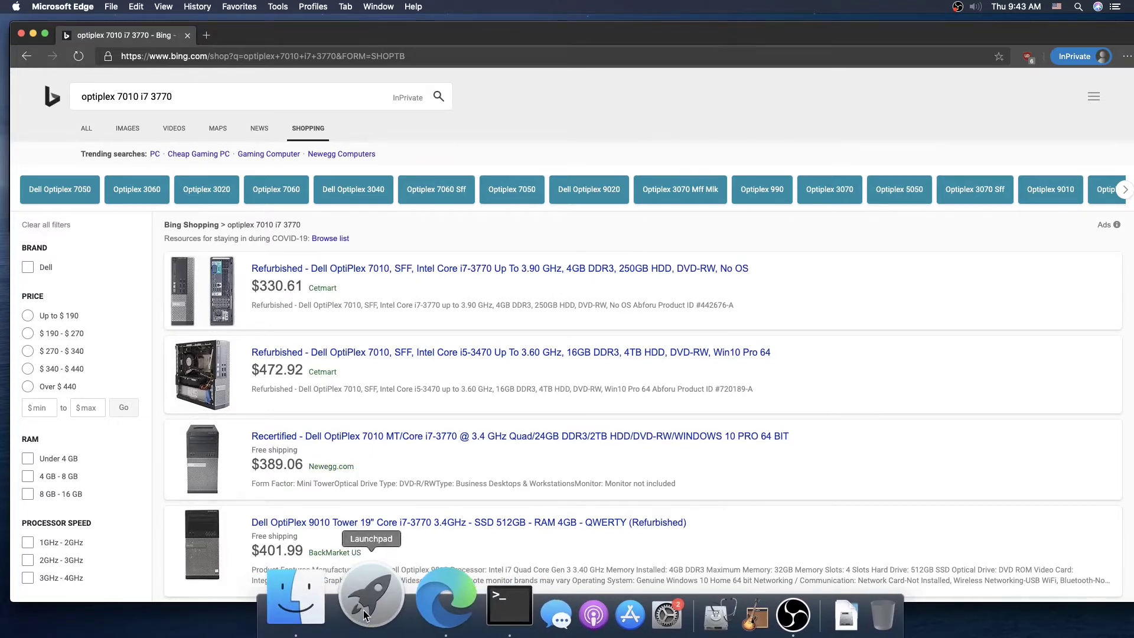
pyautogui.moveTo(299, 42); pyautogui.dragTo(252, 47)
# - Scroll down the shopping results and back to the top, then minimise Edge
pyautogui.scroll(-1, 491, 422)
pyautogui.scroll(-10, 491, 417)
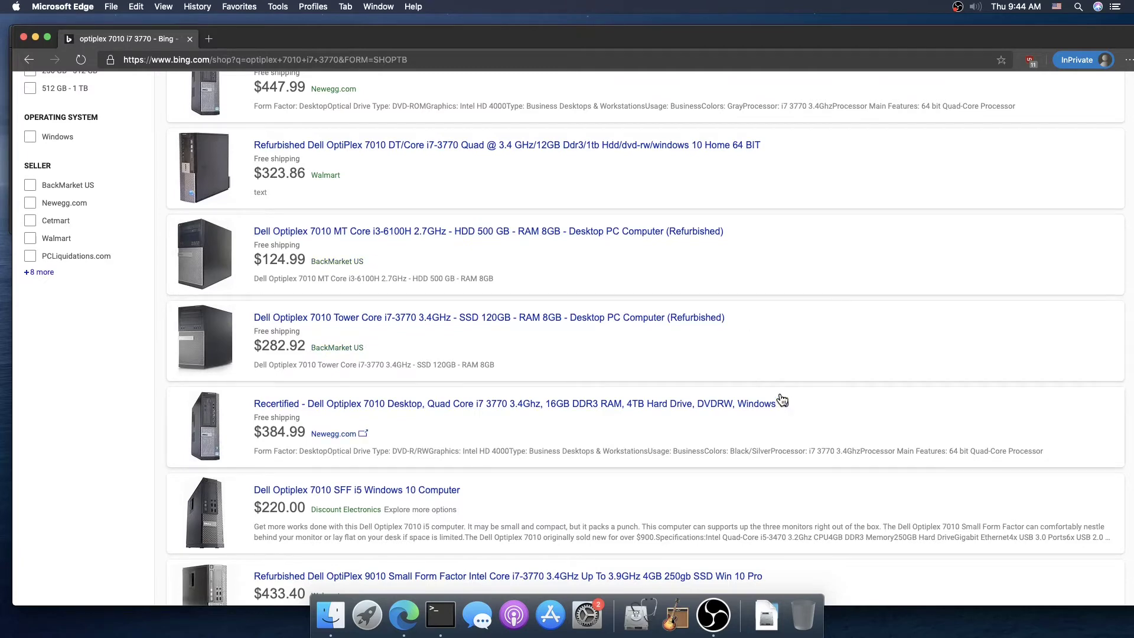
pyautogui.scroll(-6, 749, 448)
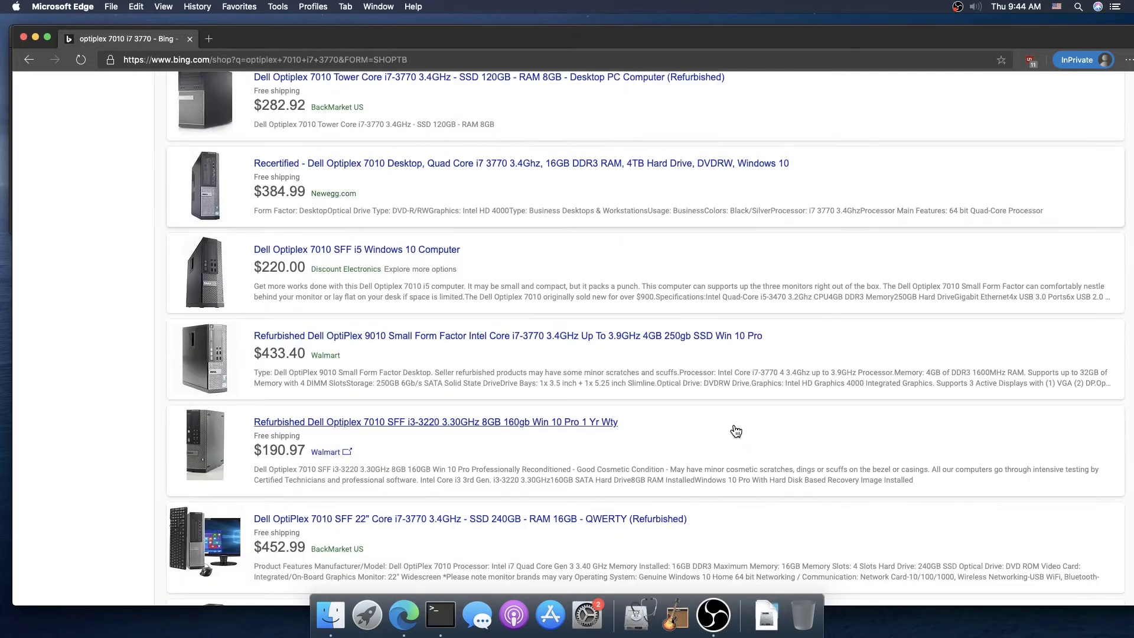
pyautogui.scroll(11, 721, 419)
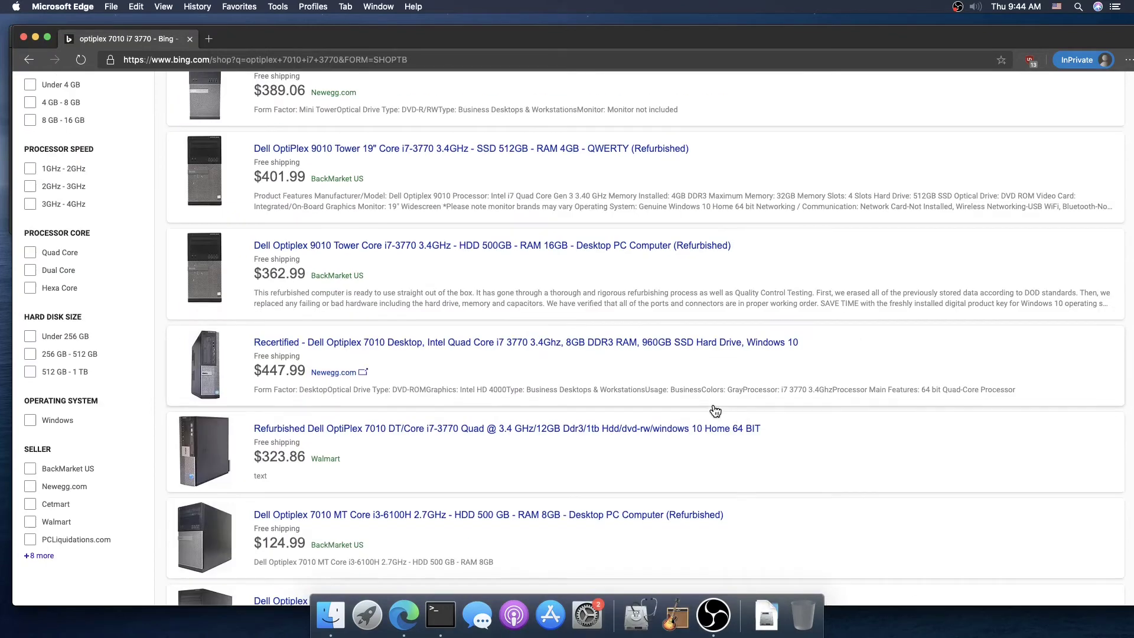
pyautogui.scroll(5, 716, 410)
pyautogui.scroll(3, 747, 417)
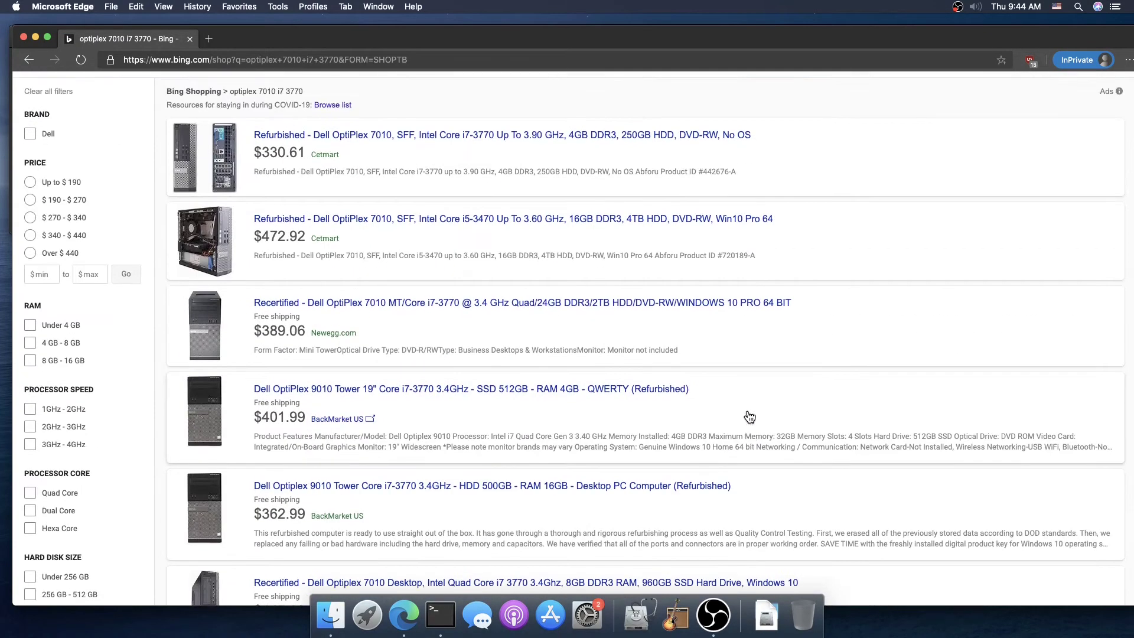
pyautogui.scroll(2, 712, 397)
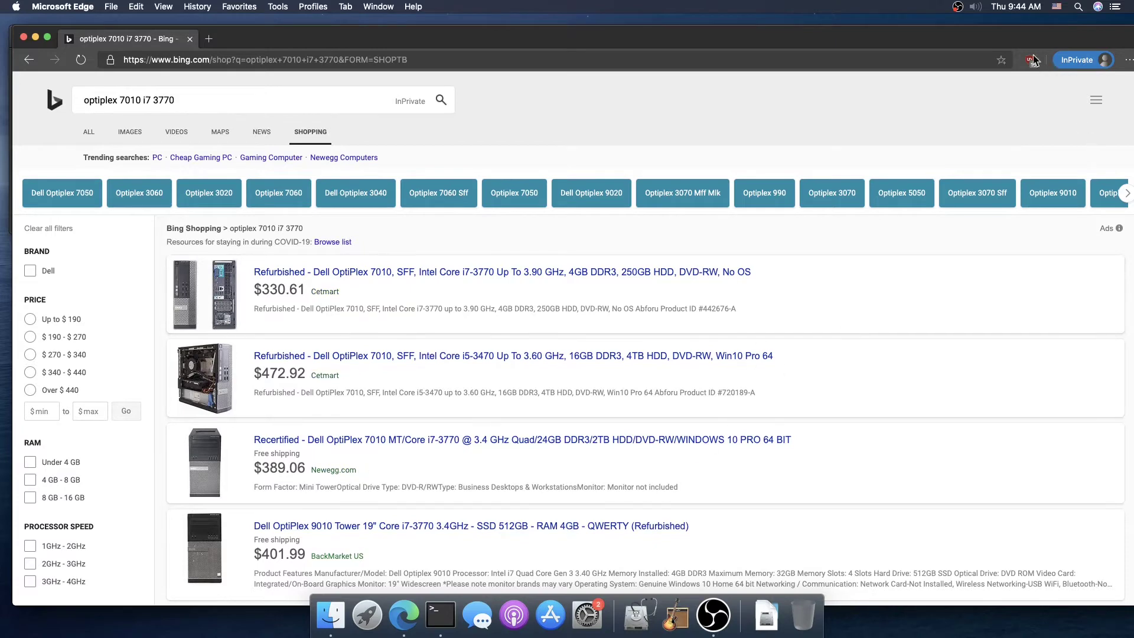
pyautogui.moveTo(778, 45); pyautogui.dragTo(919, 61)
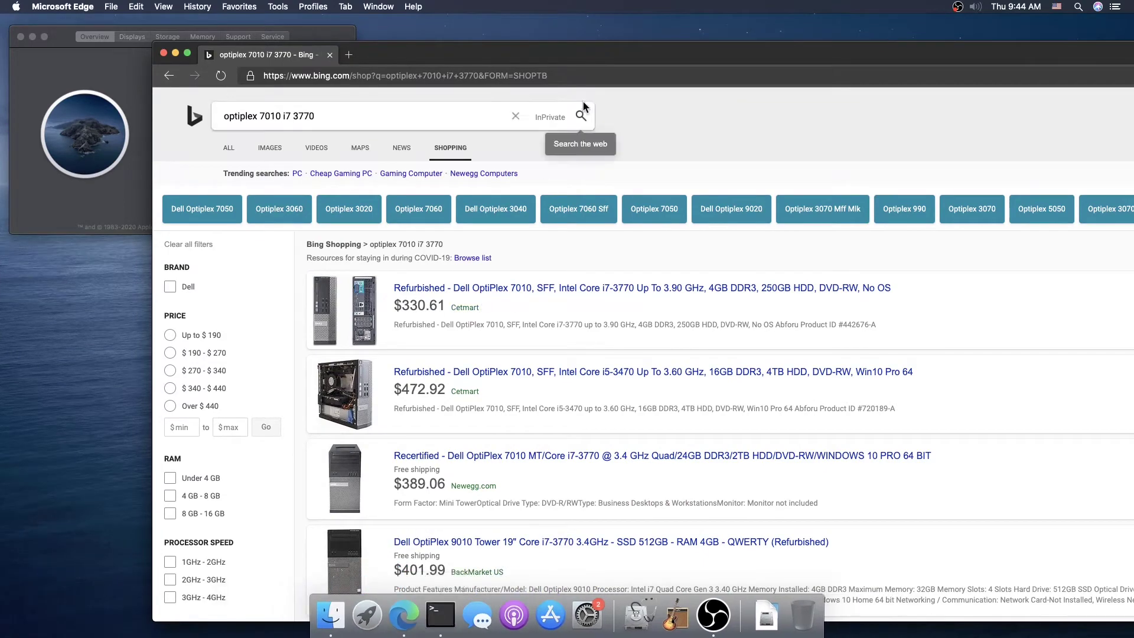
pyautogui.click(176, 53)
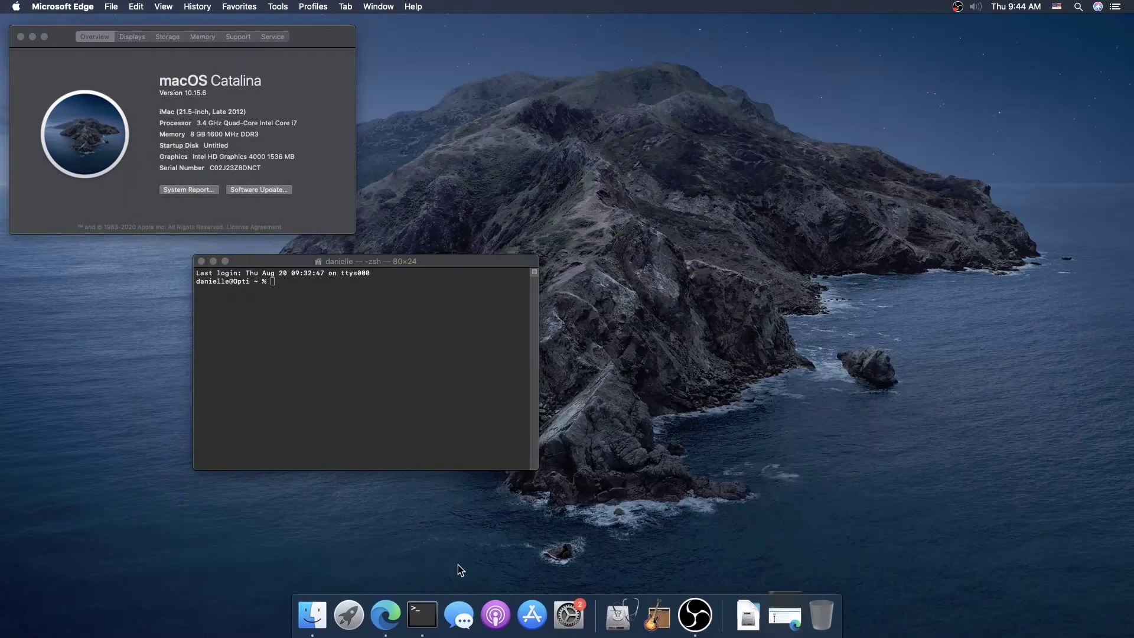
# - Restore Edge from the Dock and minimise it again, twice over
pyautogui.click(381, 597)
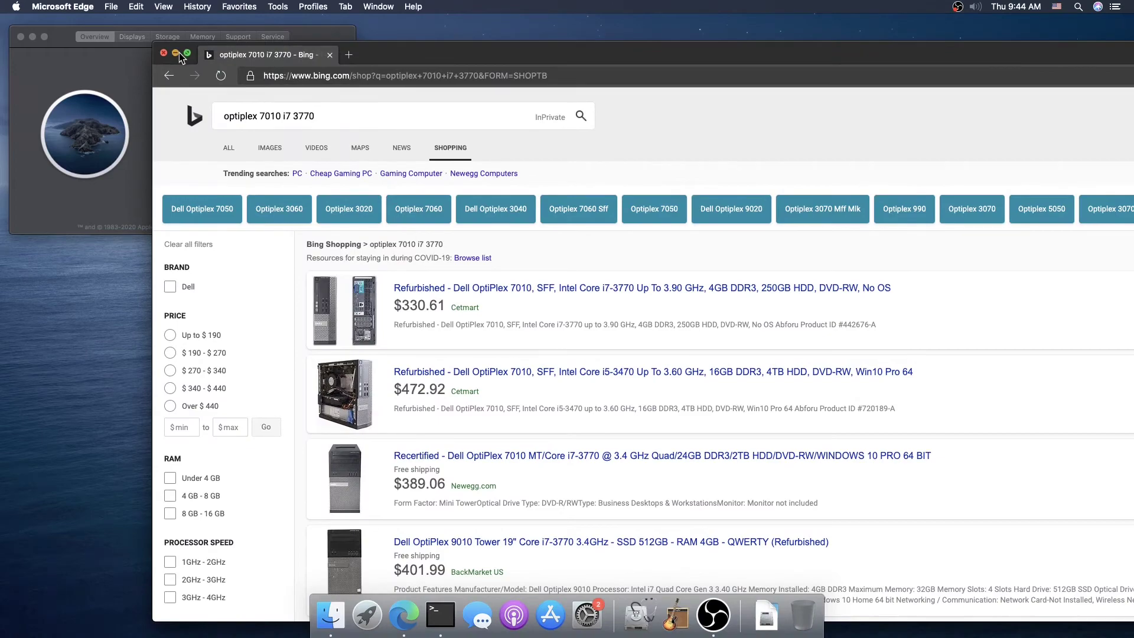
pyautogui.click(178, 53)
pyautogui.click(385, 633)
pyautogui.click(174, 54)
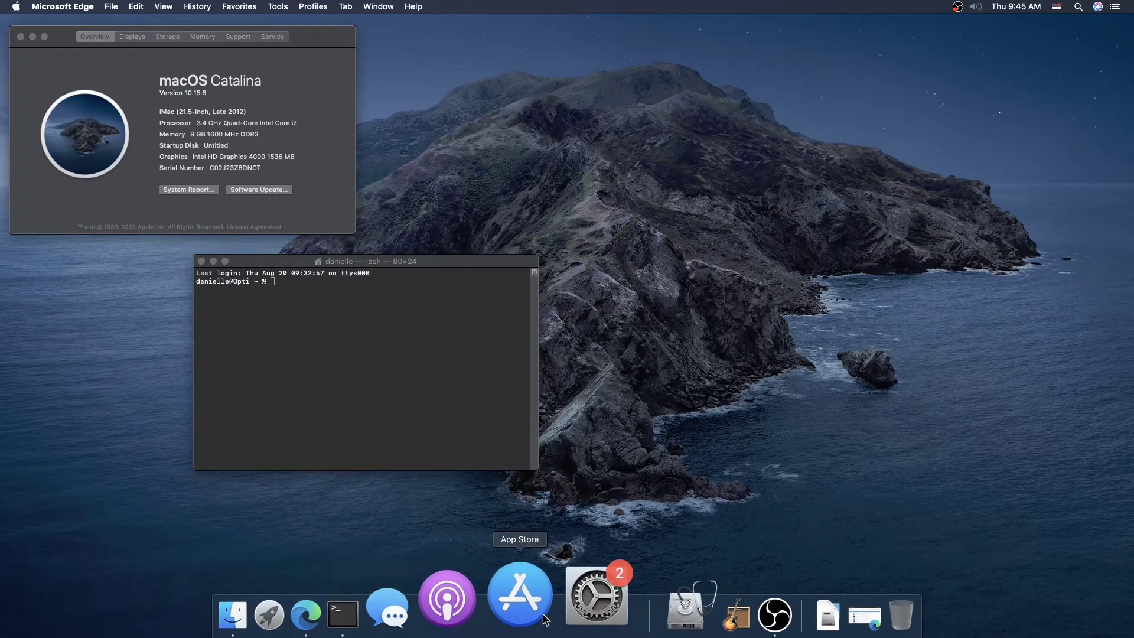
# - Open the Notification Center Today panel showing date, stocks and weather
pyautogui.click(718, 342)
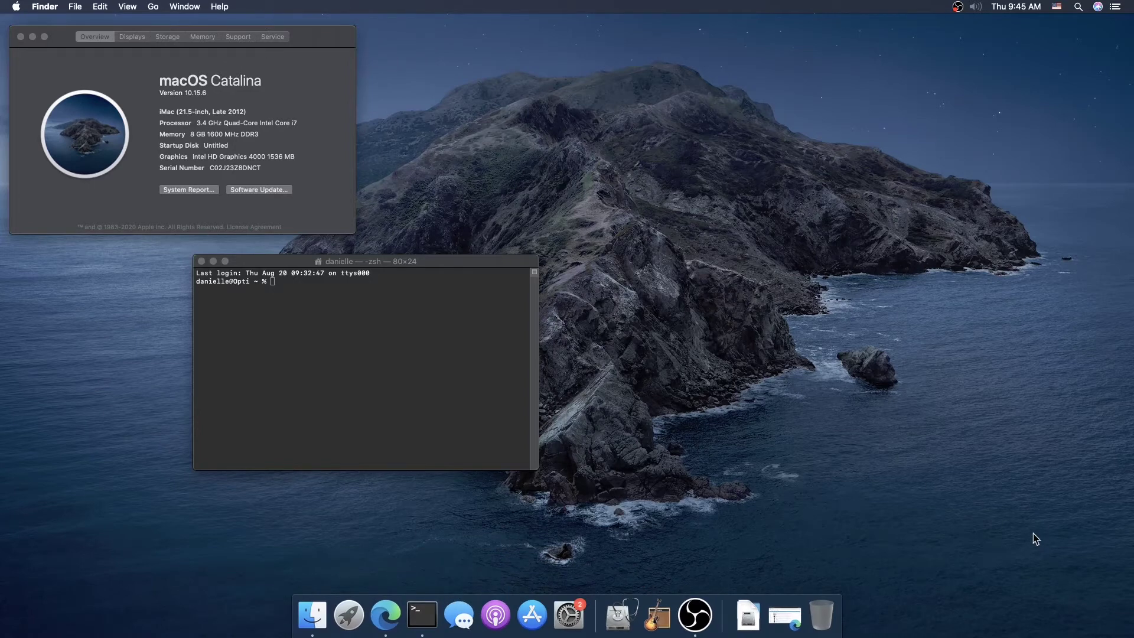
pyautogui.moveTo(1021, 526); pyautogui.dragTo(670, 183)
pyautogui.click(1116, 8)
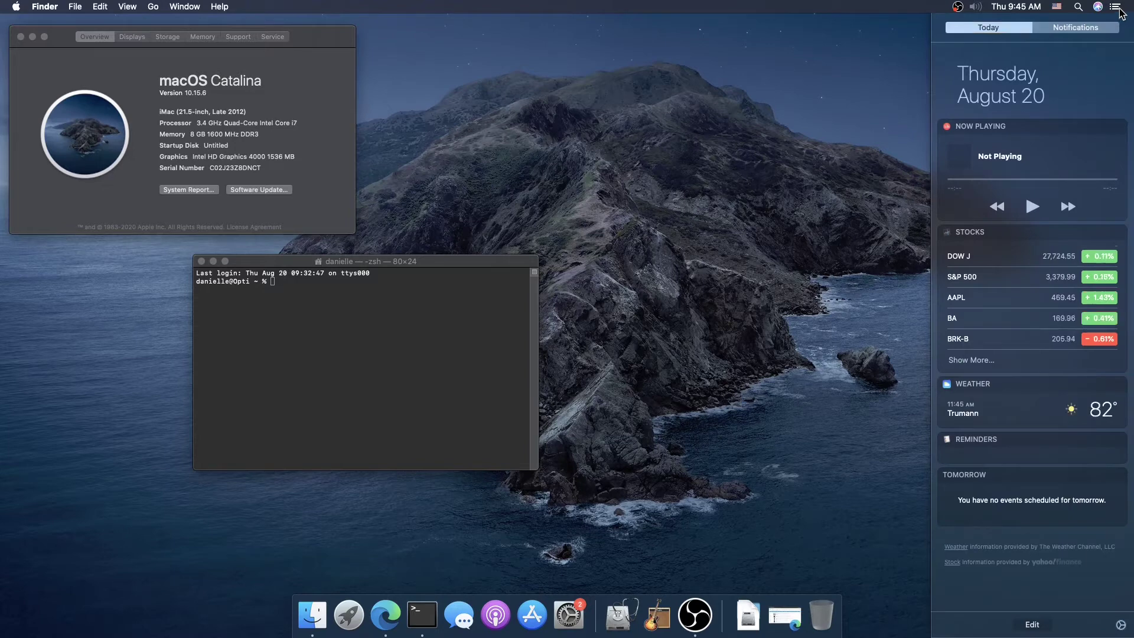
# - Dismiss Notification Center, bring Terminal forward, and briefly reopen and close Notification Center
pyautogui.click(656, 310)
pyautogui.click(494, 299)
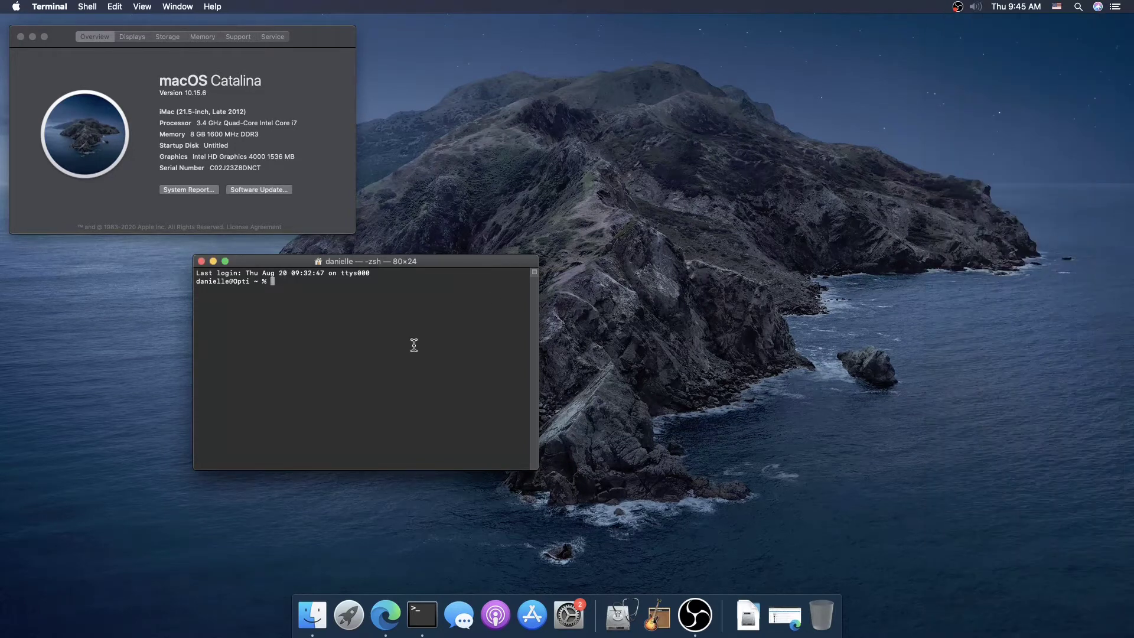
pyautogui.click(1004, 141)
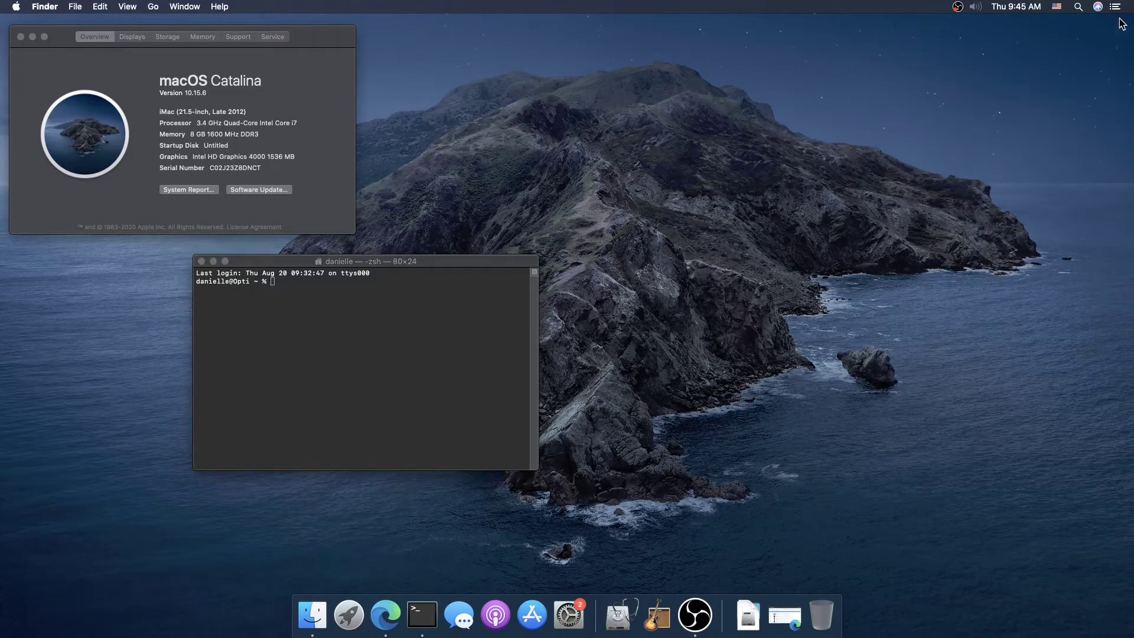
pyautogui.moveTo(957, 145); pyautogui.dragTo(772, 421)
pyautogui.click(437, 385)
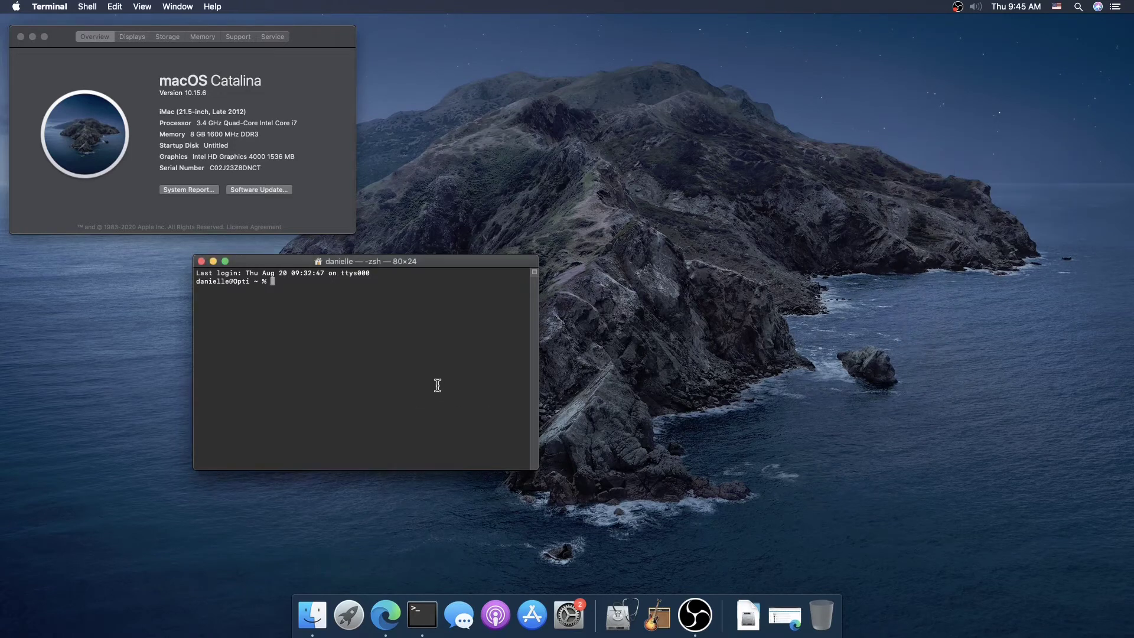
pyautogui.click(1115, 7)
pyautogui.click(1115, 7)
pyautogui.click(1018, 170)
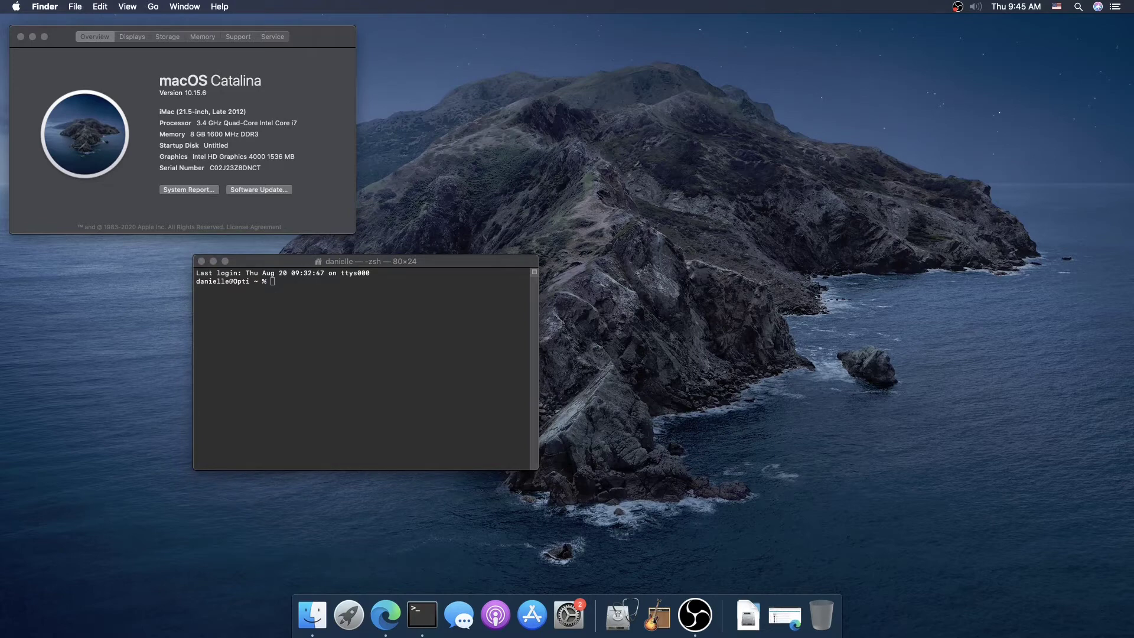
pyautogui.moveTo(958, 328); pyautogui.dragTo(569, 579)
# - Launch Disk Utility and select the Untitled volume's type description text
pyautogui.click(617, 624)
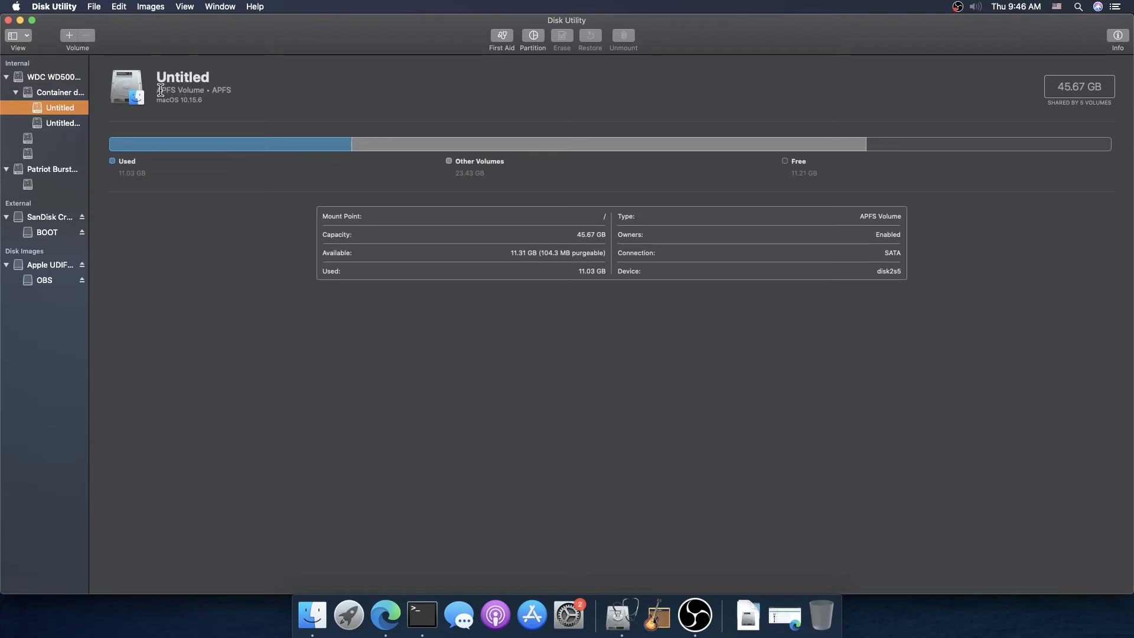
pyautogui.moveTo(160, 89); pyautogui.dragTo(222, 85)
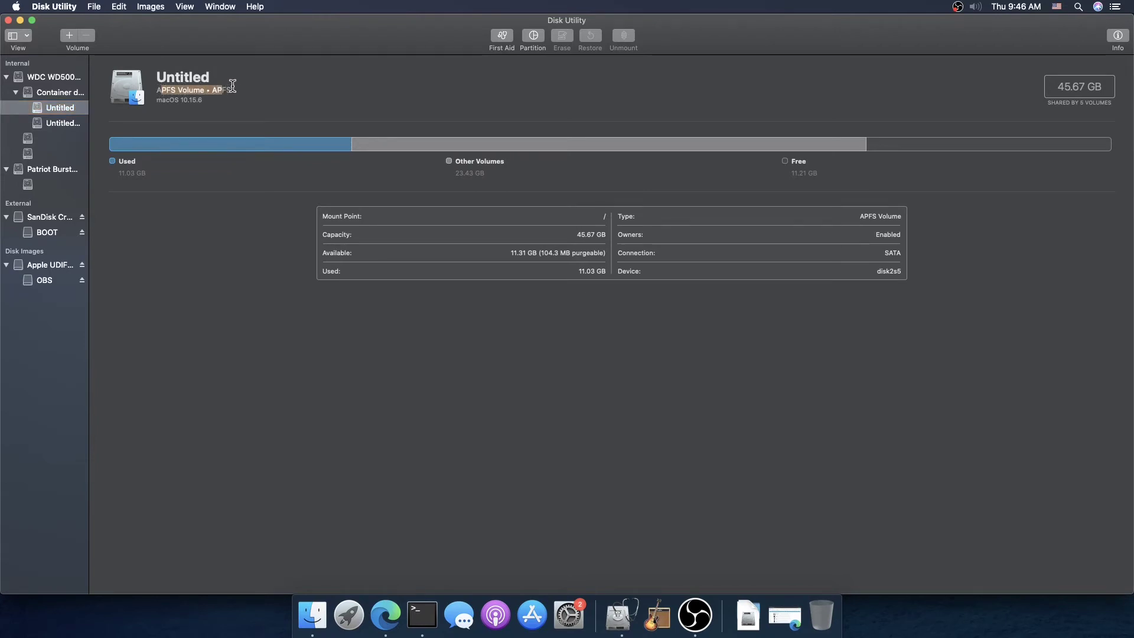
pyautogui.click(230, 88)
pyautogui.moveTo(162, 89); pyautogui.dragTo(215, 83)
pyautogui.click(221, 83)
# - Select the 'APFS Volume • APFS' subtitle, then drag Disk Utility to the right
pyautogui.moveTo(162, 89); pyautogui.dragTo(202, 86)
pyautogui.click(228, 84)
pyautogui.moveTo(154, 89); pyautogui.dragTo(249, 92)
pyautogui.click(351, 92)
pyautogui.moveTo(234, 26); pyautogui.dragTo(749, 25)
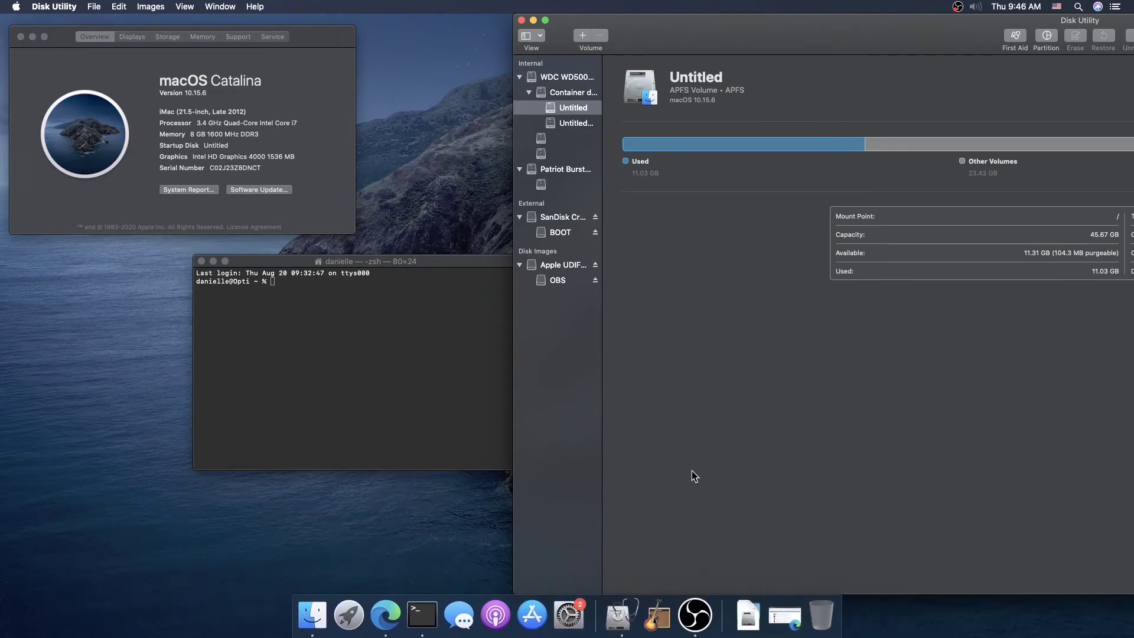
pyautogui.click(657, 614)
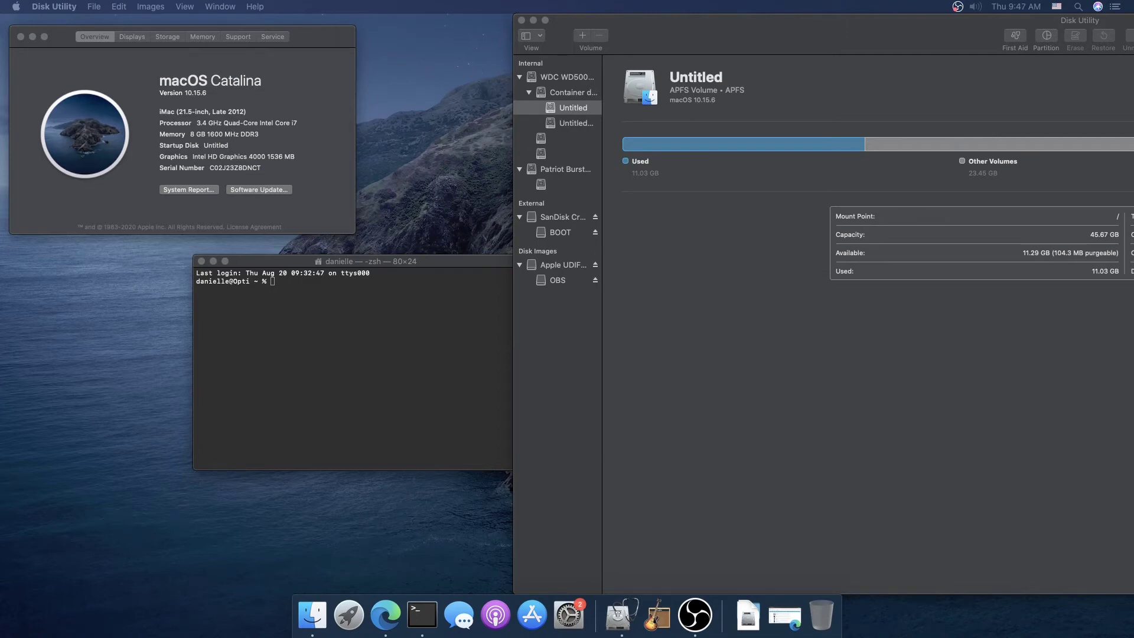
pyautogui.moveTo(319, 37); pyautogui.dragTo(352, 48)
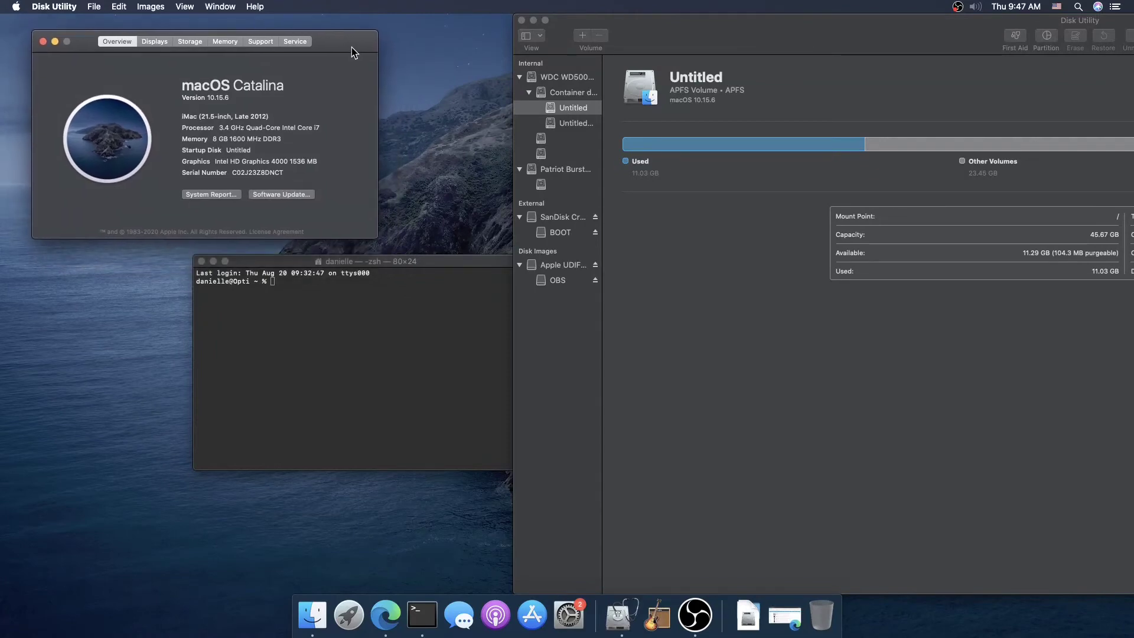
# - Move Terminal to the lower left, enter a backslash line at the prompt, and centre About This Mac
pyautogui.click(421, 390)
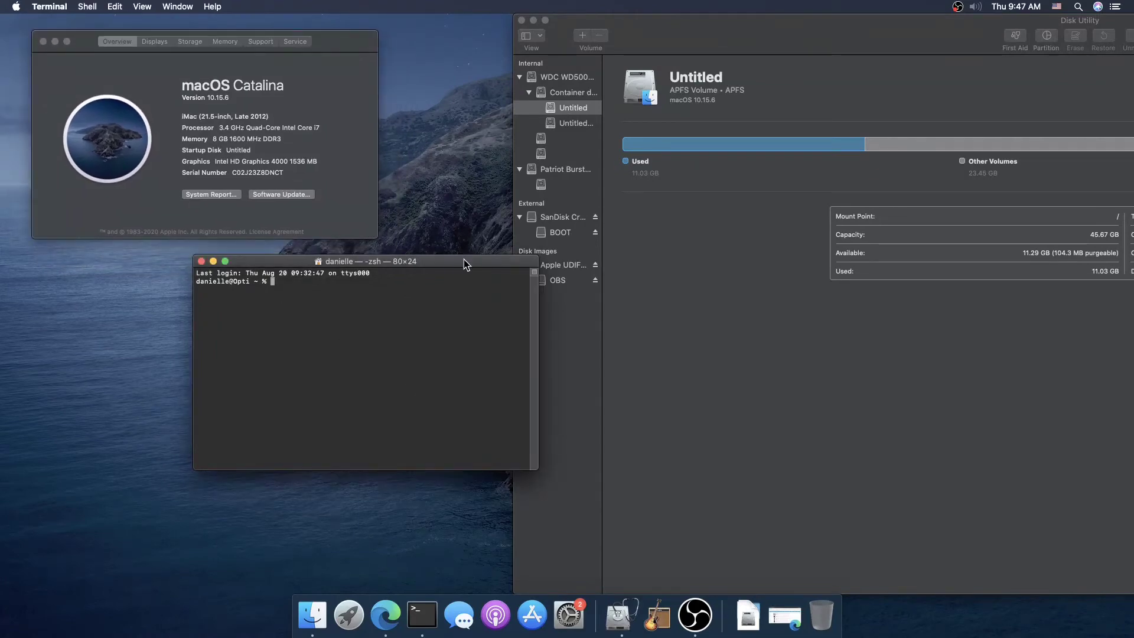
pyautogui.moveTo(465, 264); pyautogui.dragTo(328, 307)
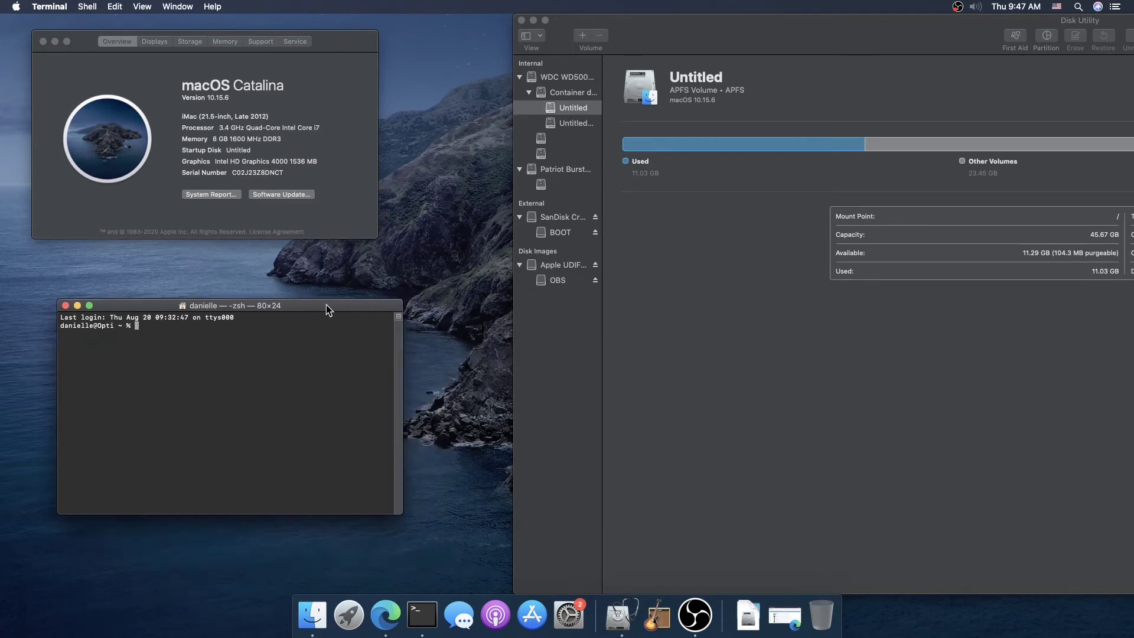
pyautogui.write('\\')
pyautogui.press('Return')
pyautogui.click(259, 391)
pyautogui.moveTo(135, 307)
pyautogui.mouseDown()
pyautogui.moveTo(212, 306)
pyautogui.moveTo(124, 307)
pyautogui.moveTo(157, 308)
pyautogui.mouseUp()
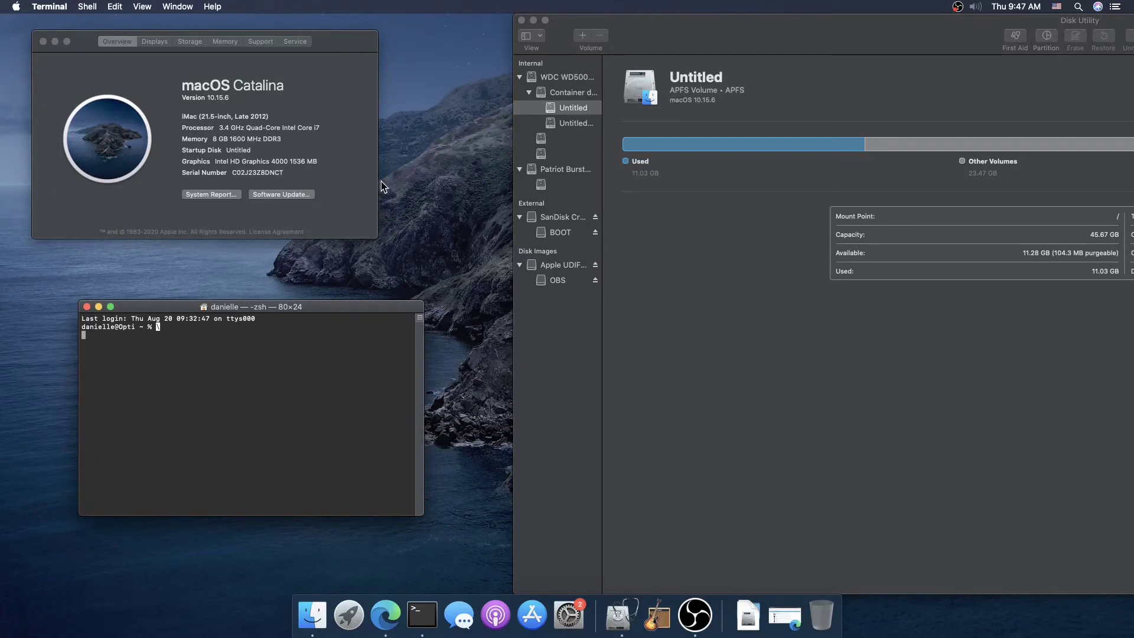
pyautogui.moveTo(363, 51); pyautogui.dragTo(944, 325)
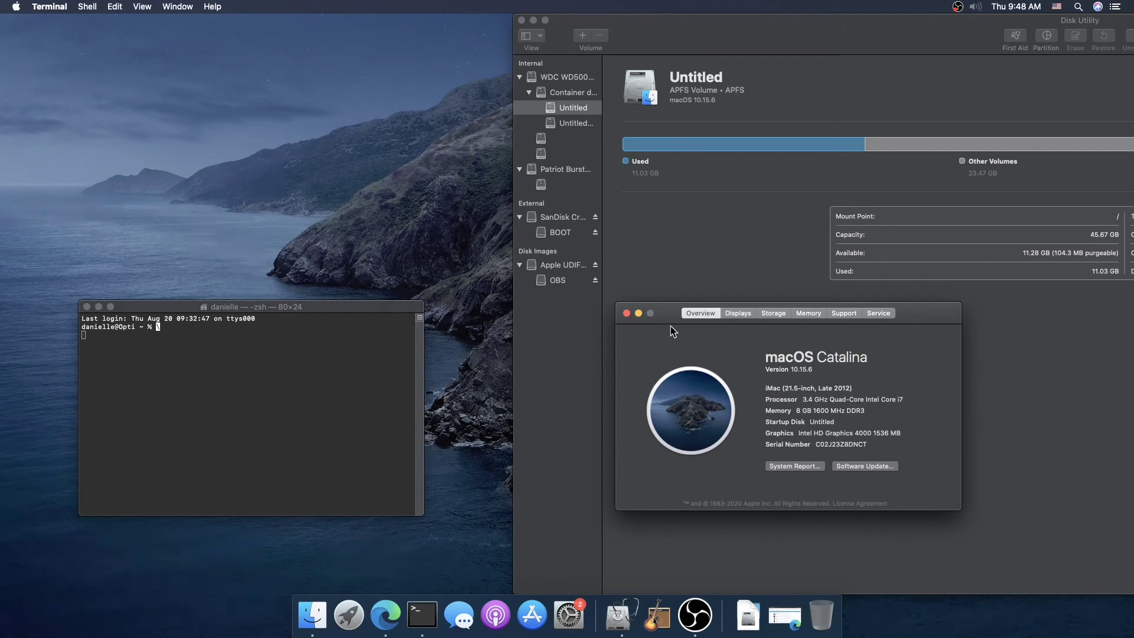
# - Put About This Mac top left, Terminal up and left, and reposition Disk Utility
pyautogui.moveTo(939, 318); pyautogui.dragTo(331, 34)
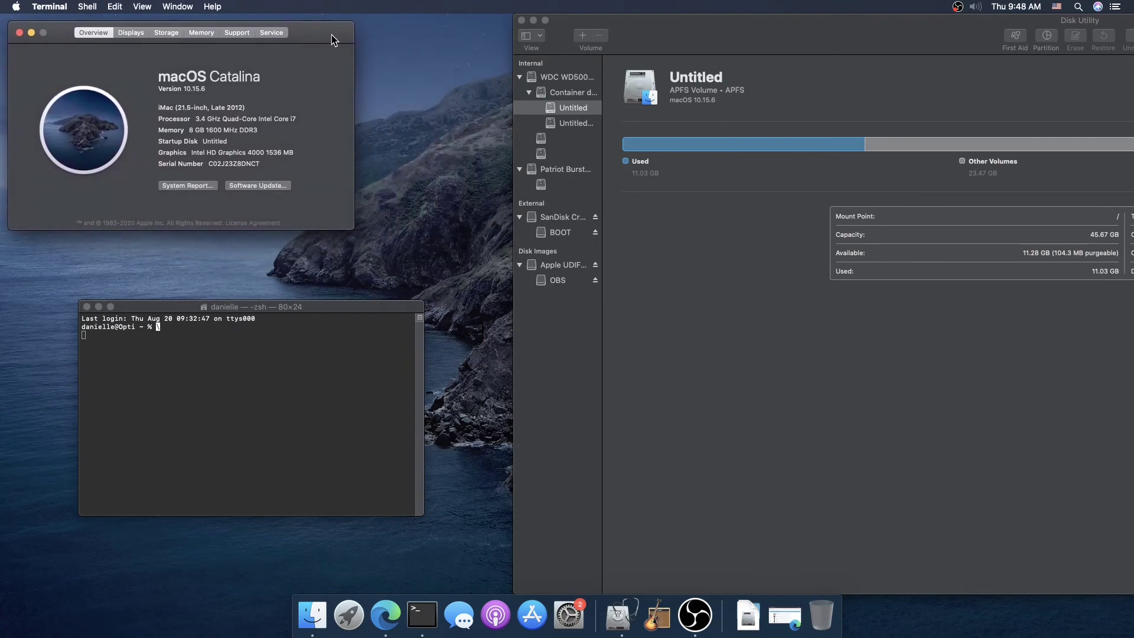
pyautogui.moveTo(372, 313); pyautogui.dragTo(268, 331)
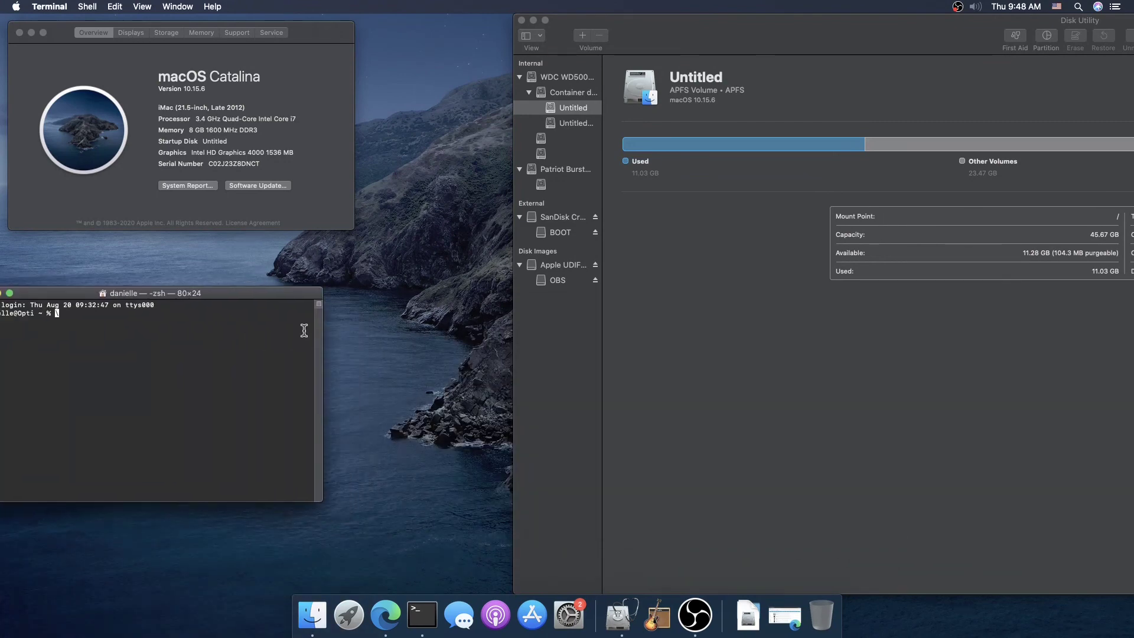
pyautogui.moveTo(894, 45); pyautogui.dragTo(468, 130)
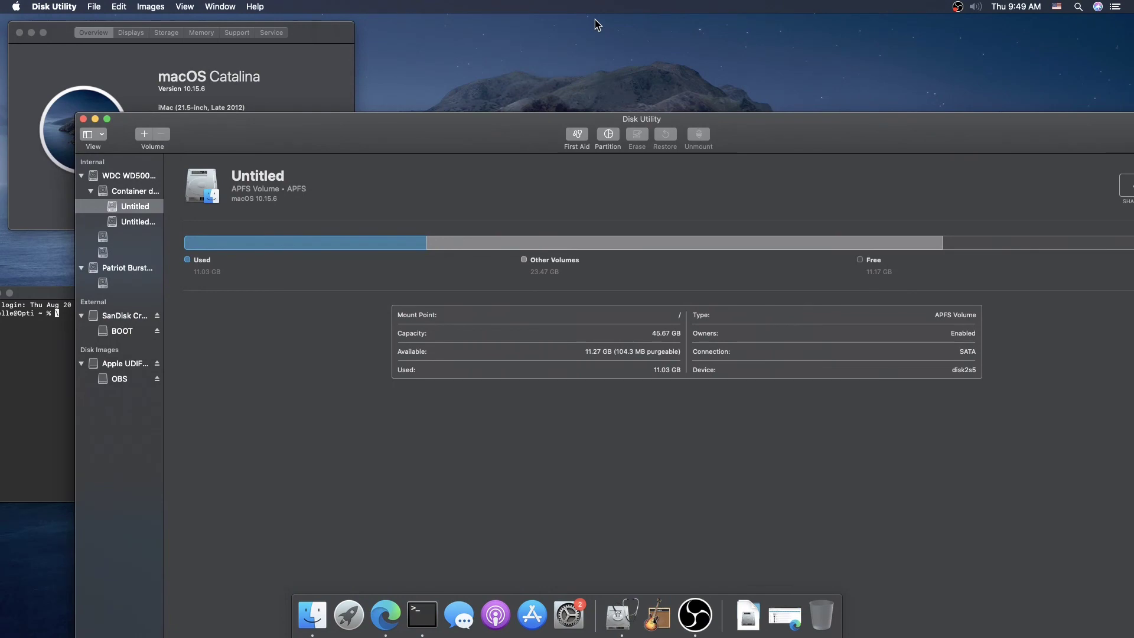
# - Drag the Disk Utility window left to show the Untitled volume's used, other and free space
pyautogui.moveTo(493, 137); pyautogui.dragTo(419, 161)
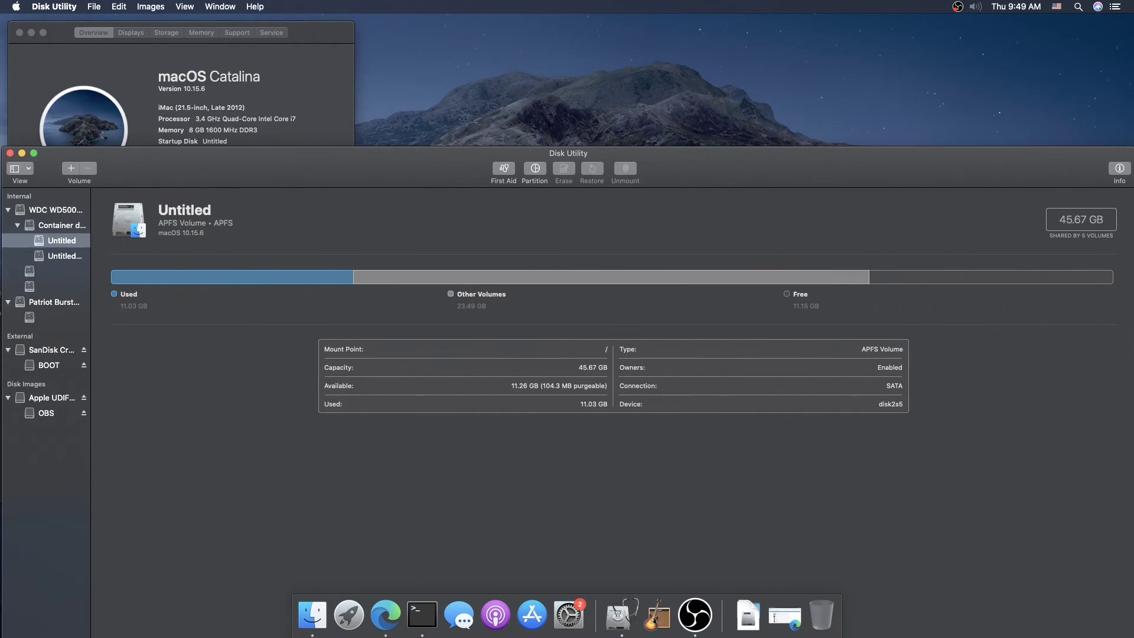